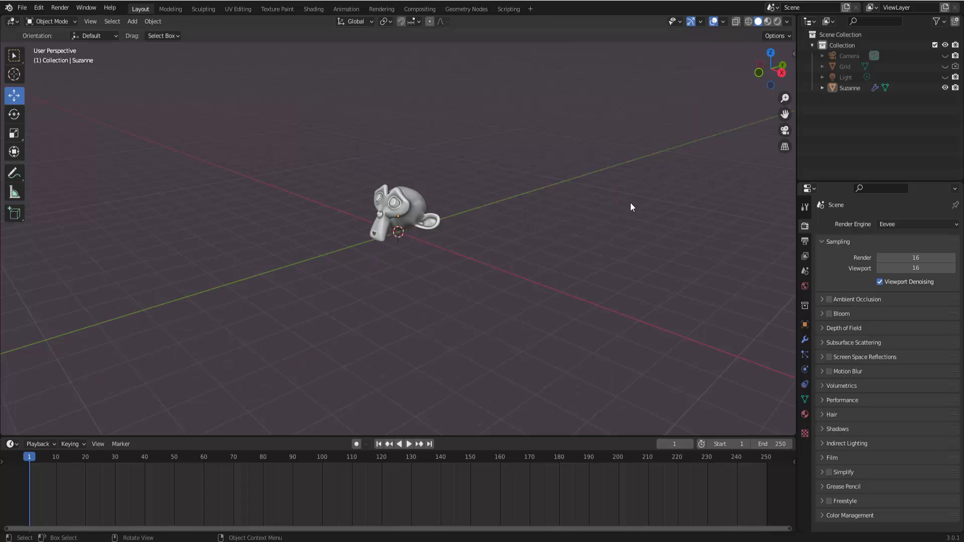
# - Add a Motion Tracking workspace from the VFX workspace templates
pyautogui.scroll(2, 413, 233)
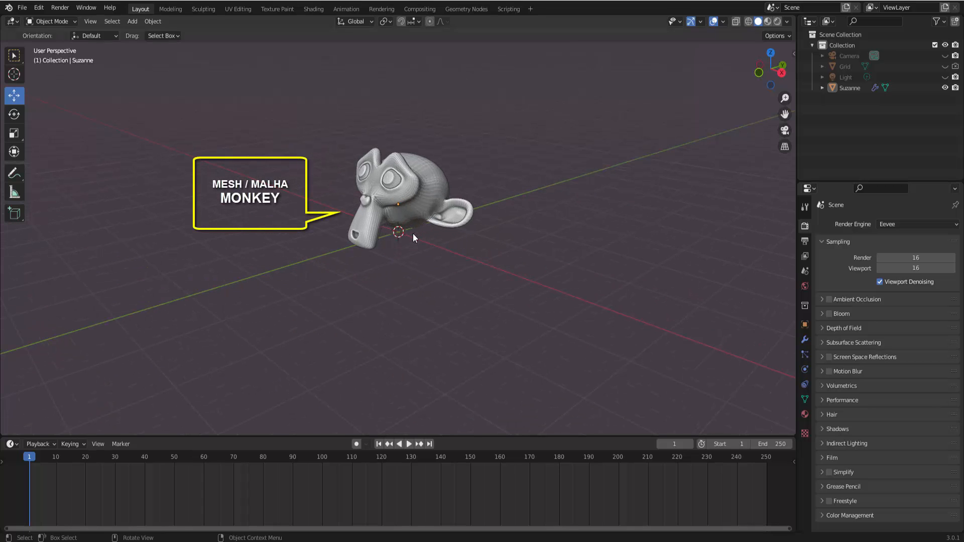
pyautogui.moveTo(429, 245); pyautogui.dragTo(451, 256, button='middle')
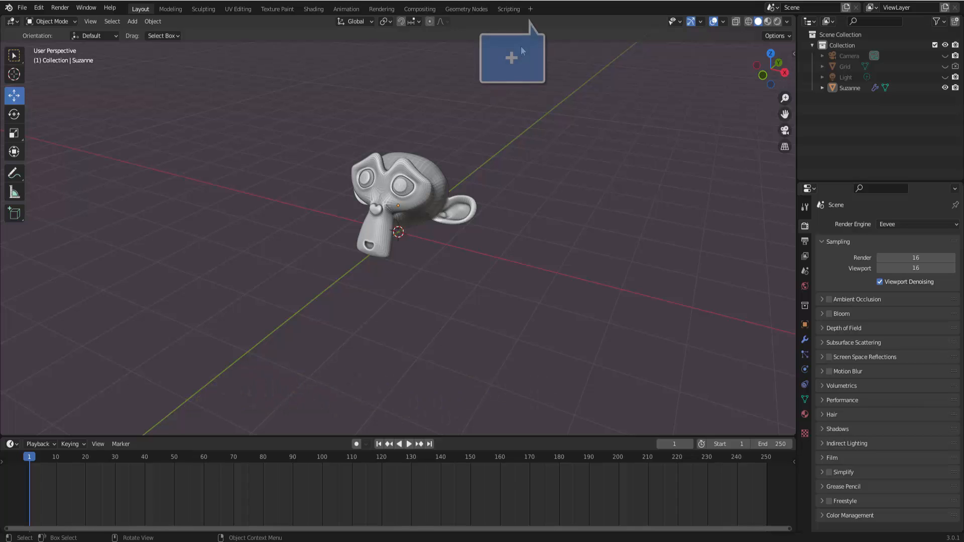
pyautogui.click(531, 9)
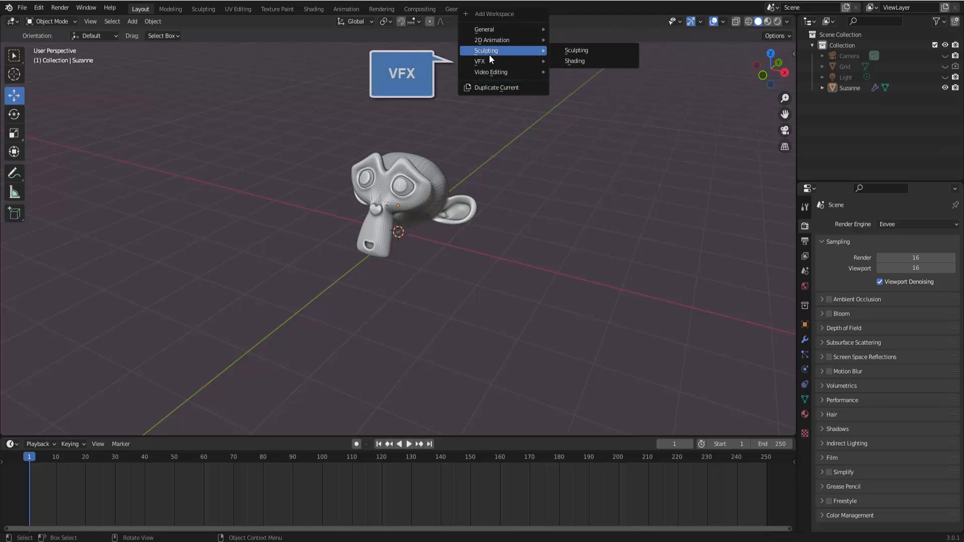
pyautogui.moveTo(481, 60)
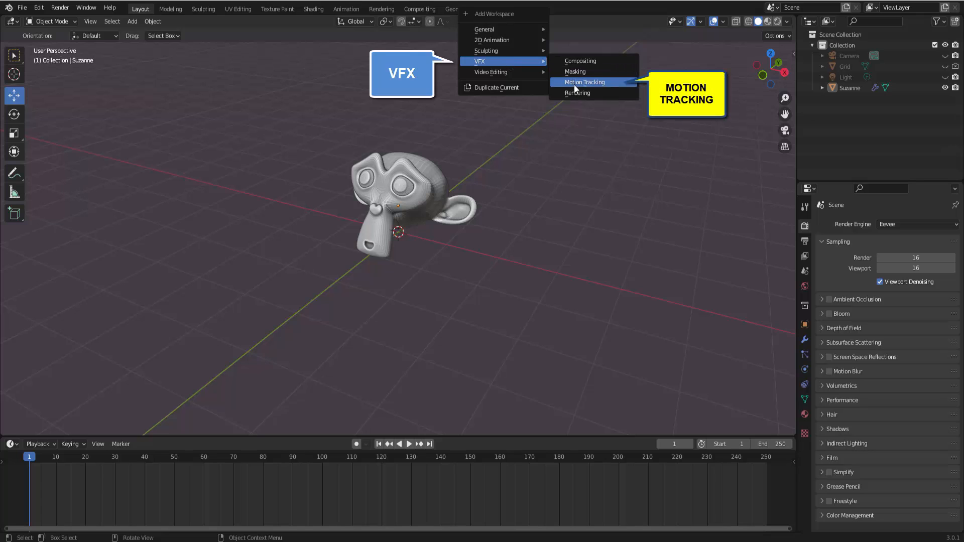
pyautogui.click(594, 83)
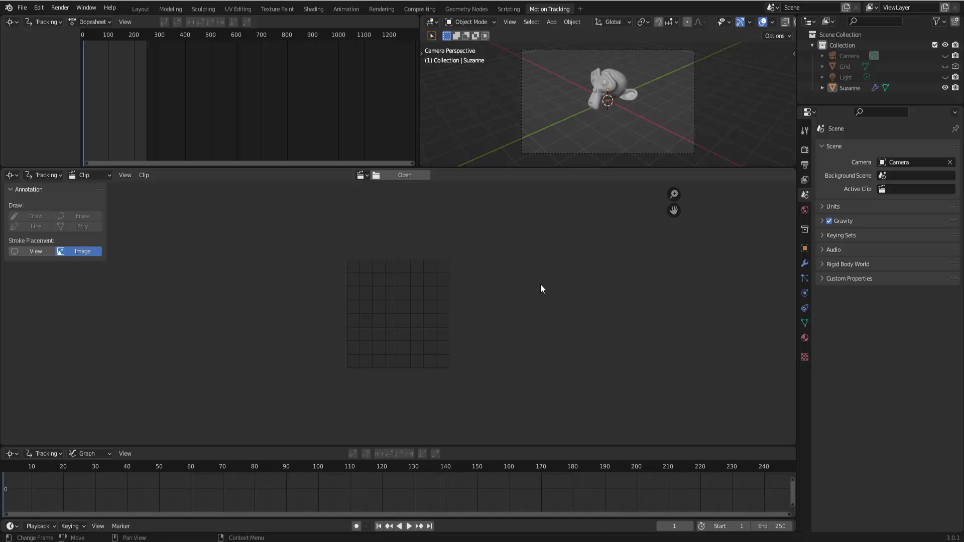
# - Switch the 3D viewport's shading to Material Preview
pyautogui.scroll(3, 540, 289)
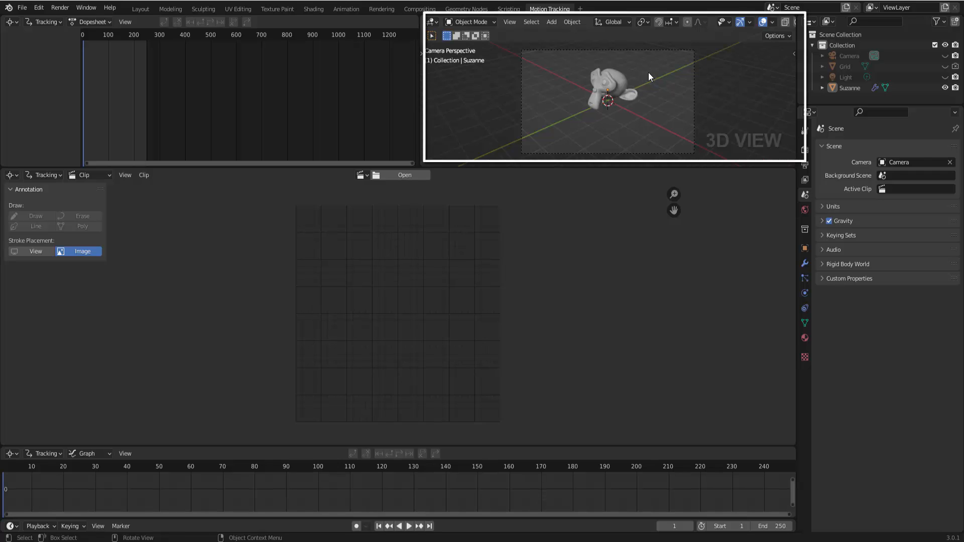
pyautogui.scroll(-3, 748, 22)
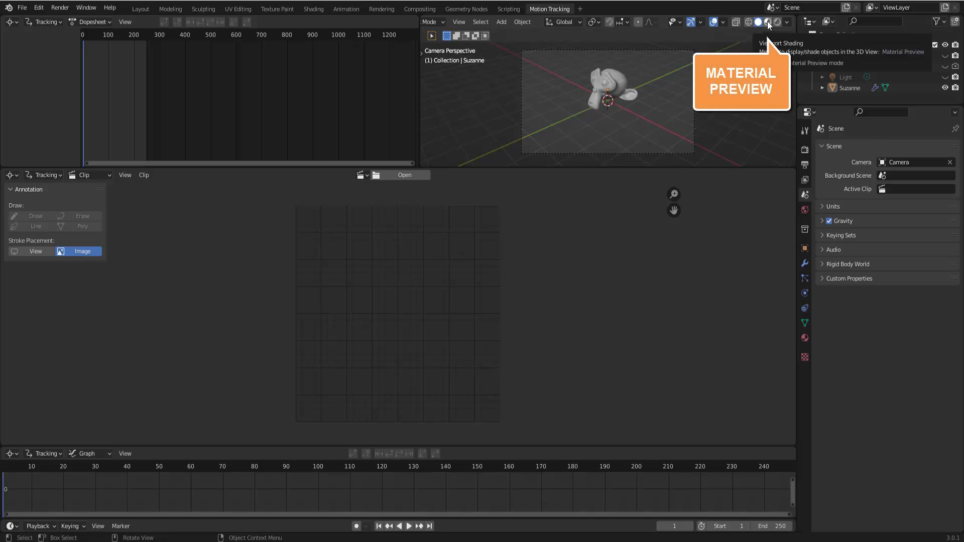
pyautogui.click(767, 22)
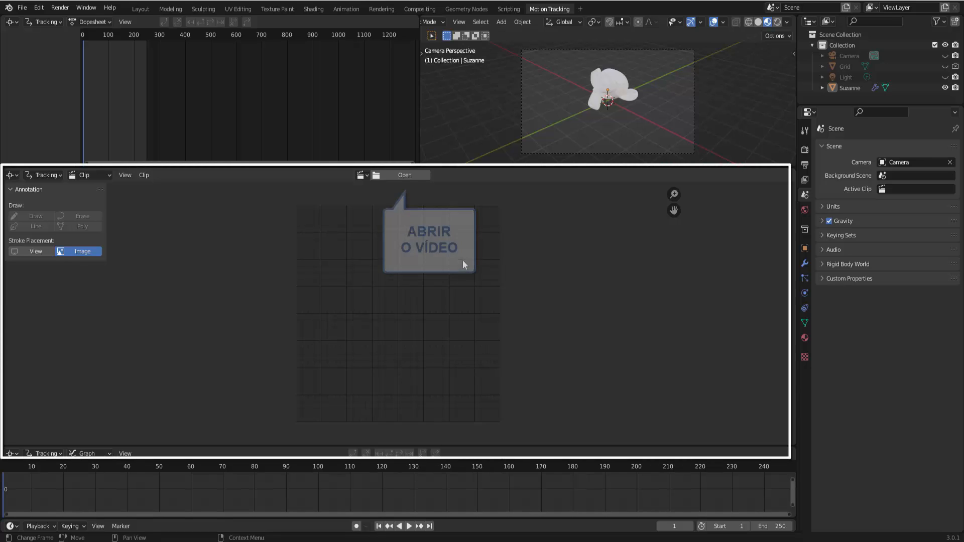
# - Load VID_20220304_165756.mp4 from the Downloads folder as the movie clip and play it through to preview the hand footage
pyautogui.click(407, 175)
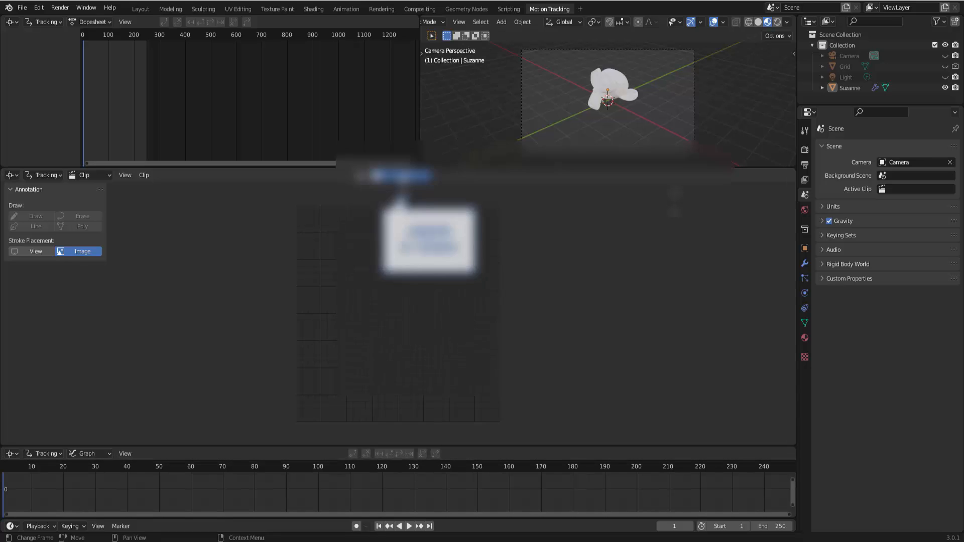
pyautogui.click(254, 234)
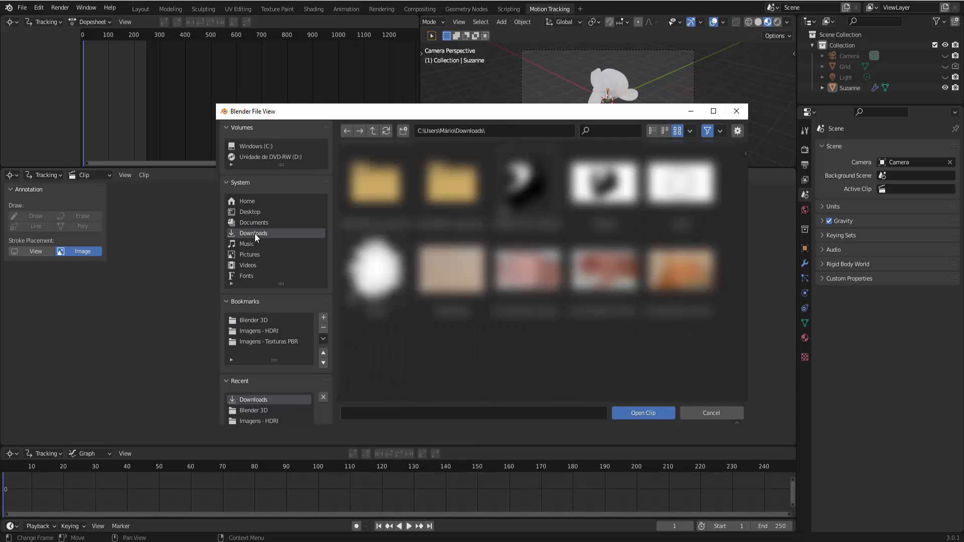
pyautogui.click(684, 274)
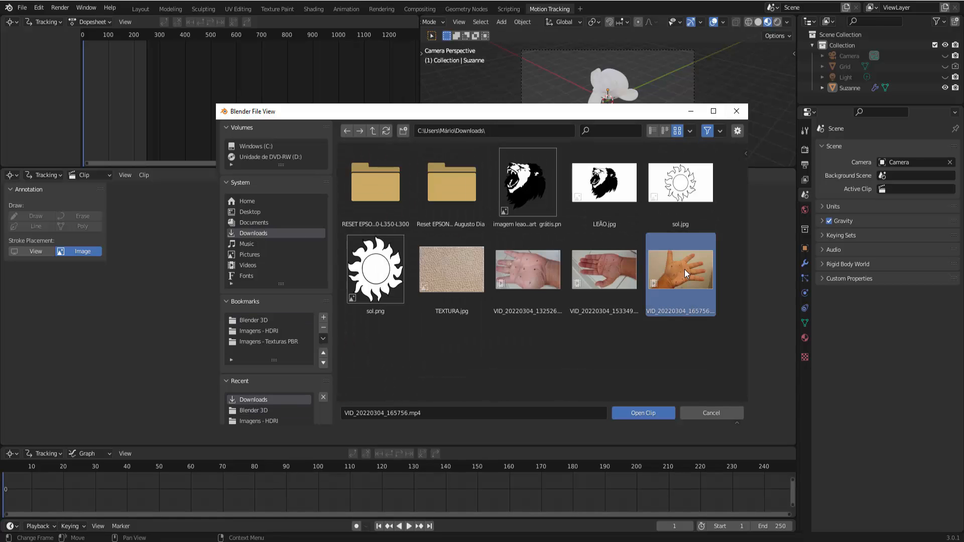
pyautogui.click(642, 412)
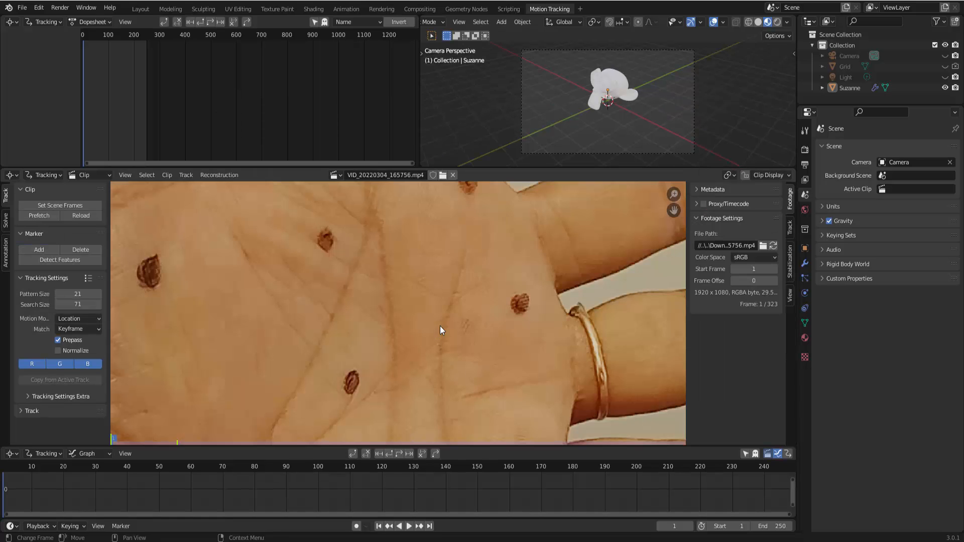
pyautogui.scroll(-2, 440, 326)
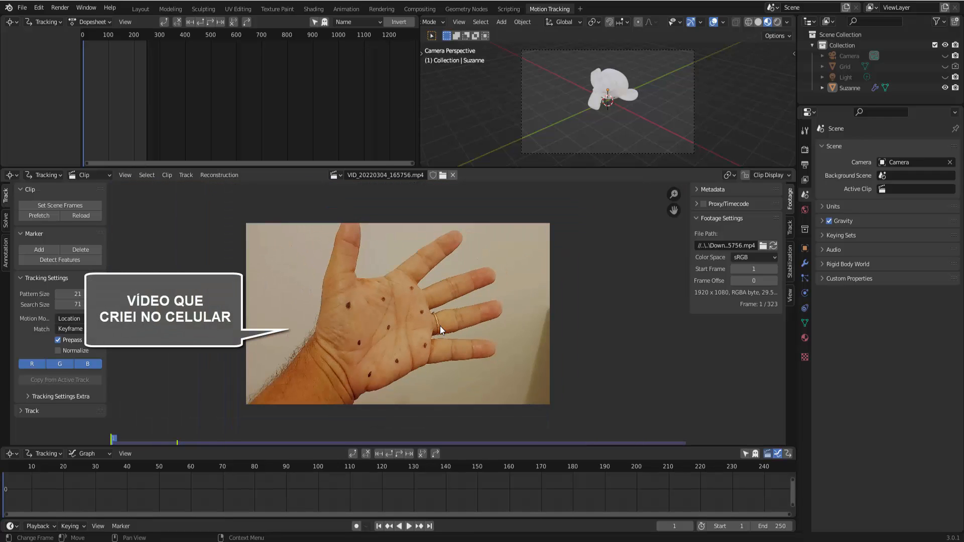
pyautogui.scroll(-1, 440, 326)
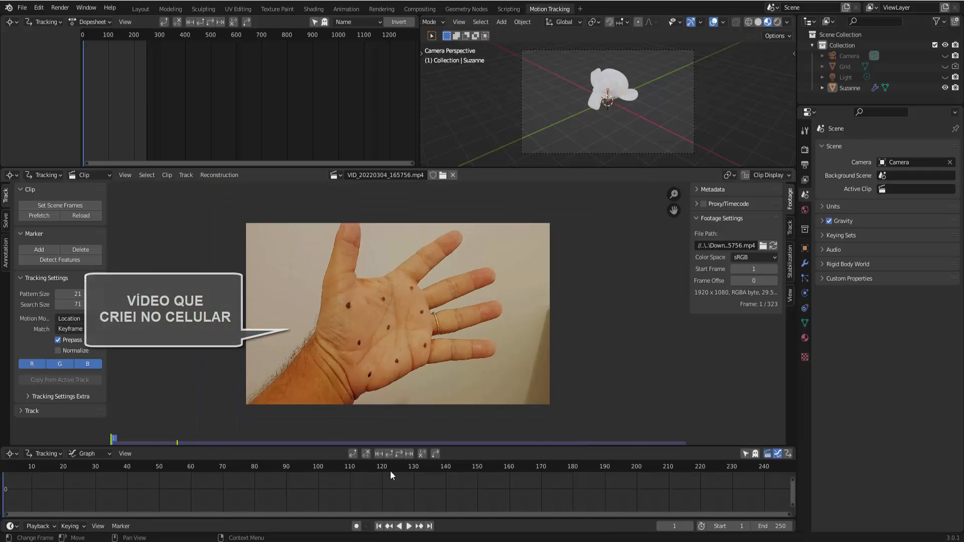
pyautogui.click(408, 526)
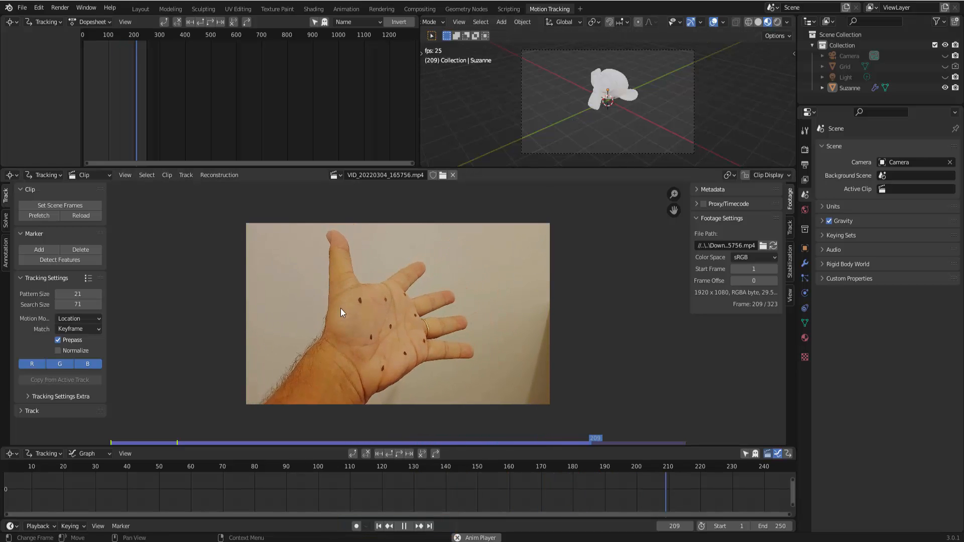
pyautogui.click(404, 526)
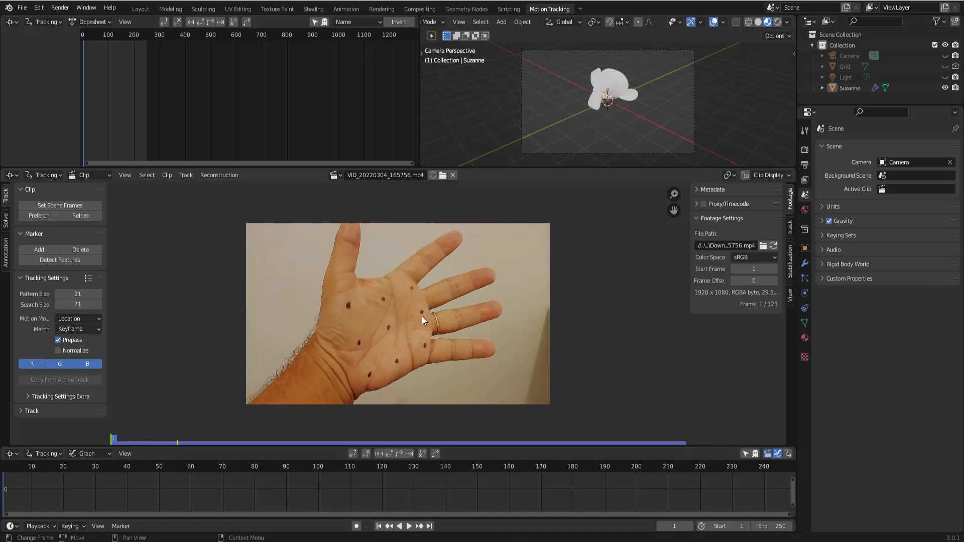
pyautogui.scroll(1, 422, 316)
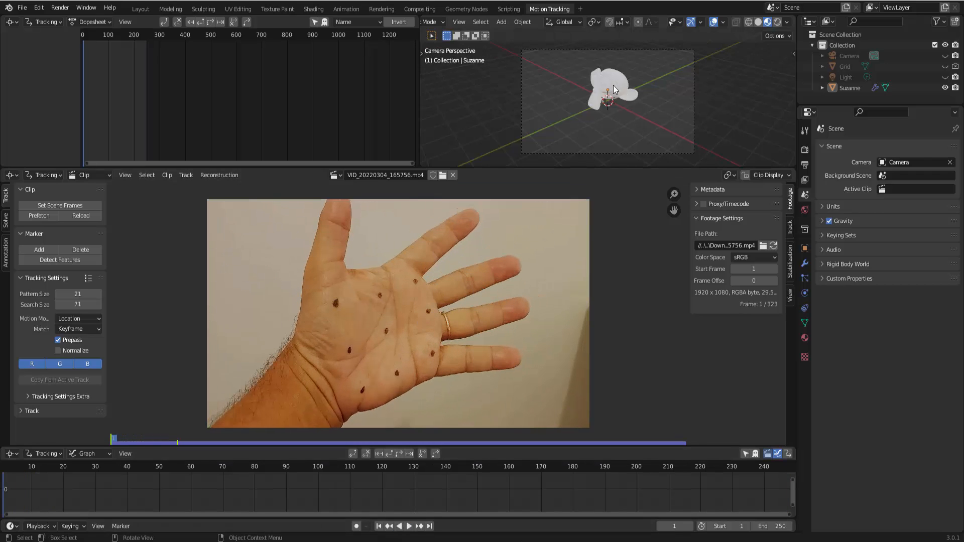
# - Unhide the Camera object and set the hand clip as the camera view's background
pyautogui.click(6, 224)
pyautogui.scroll(-3, 88, 343)
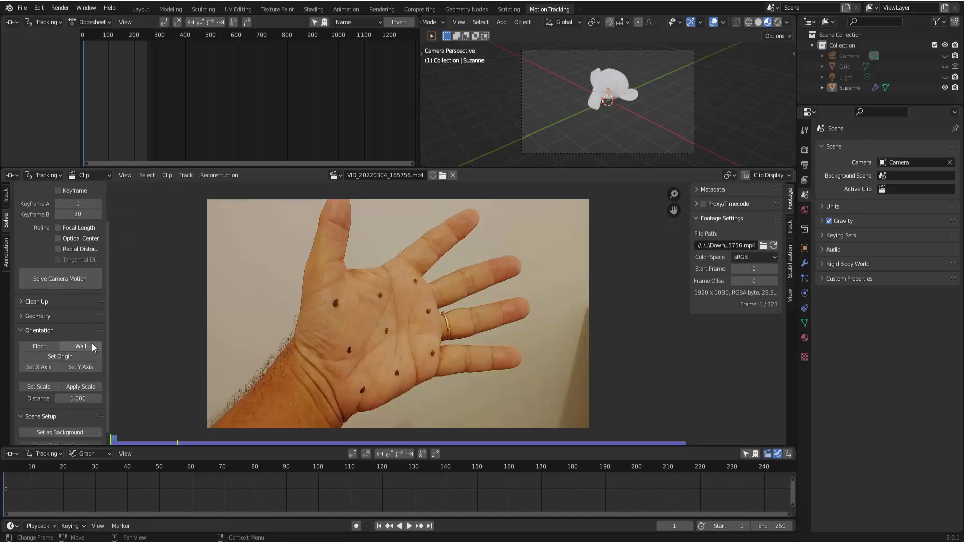
pyautogui.scroll(-1, 92, 343)
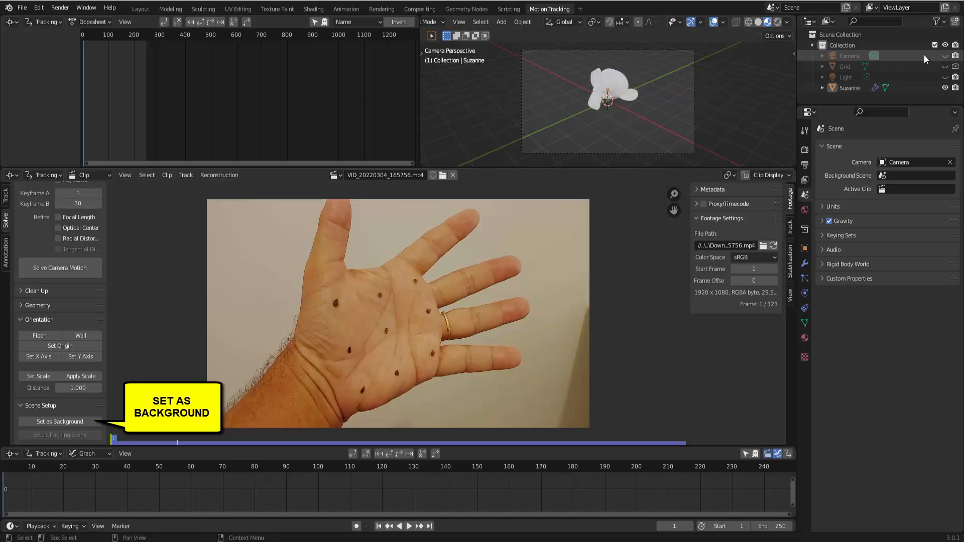
pyautogui.click(944, 56)
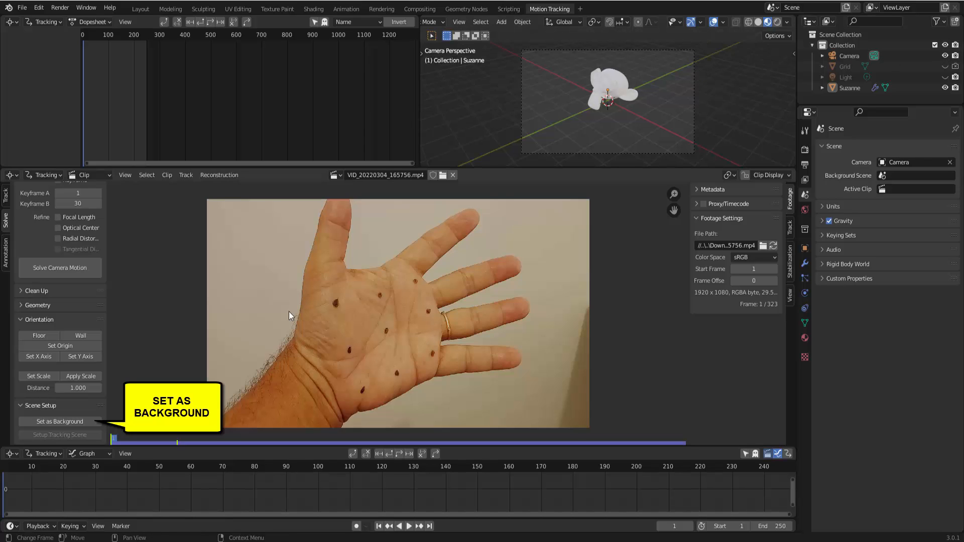
pyautogui.click(60, 422)
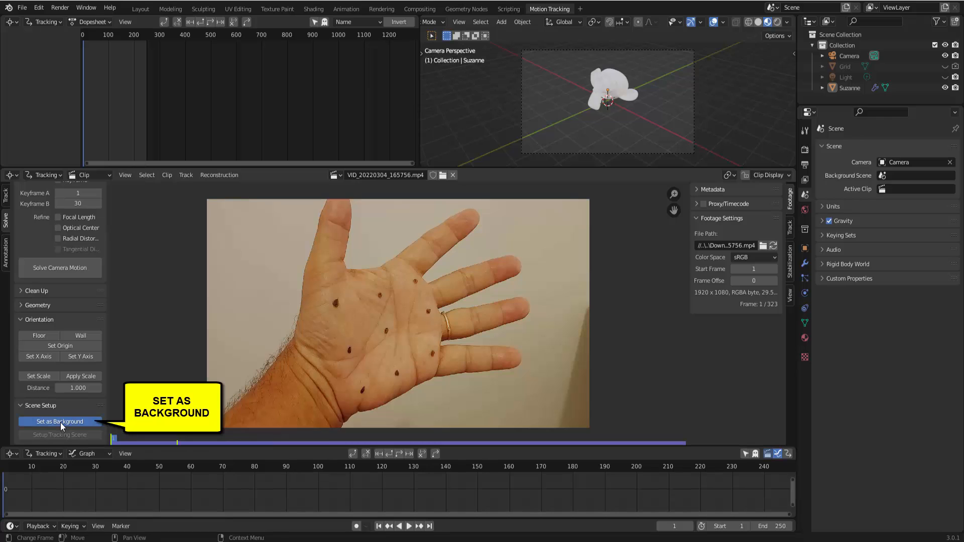
# - Play the footage to check it behind Suzanne in the camera view, then return to the first frame
pyautogui.click(409, 526)
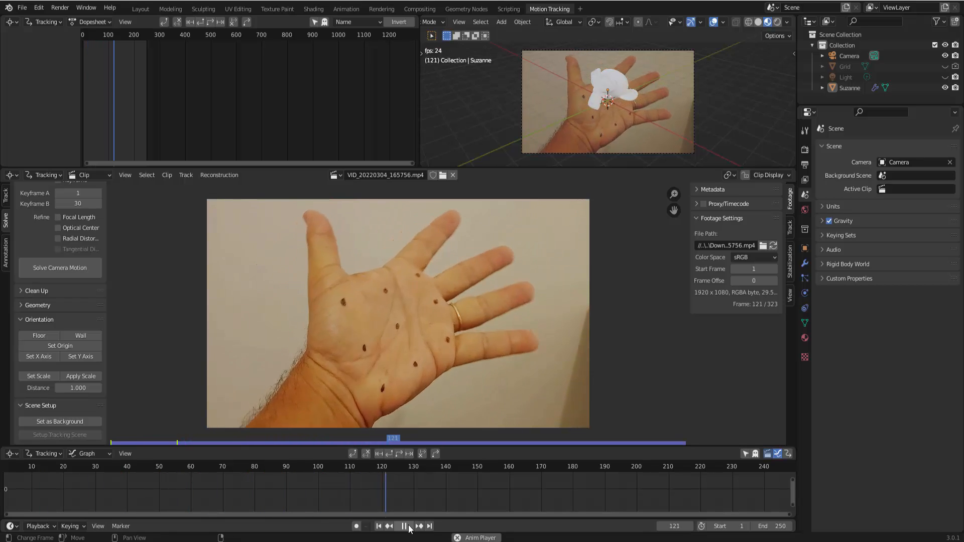
pyautogui.click(408, 526)
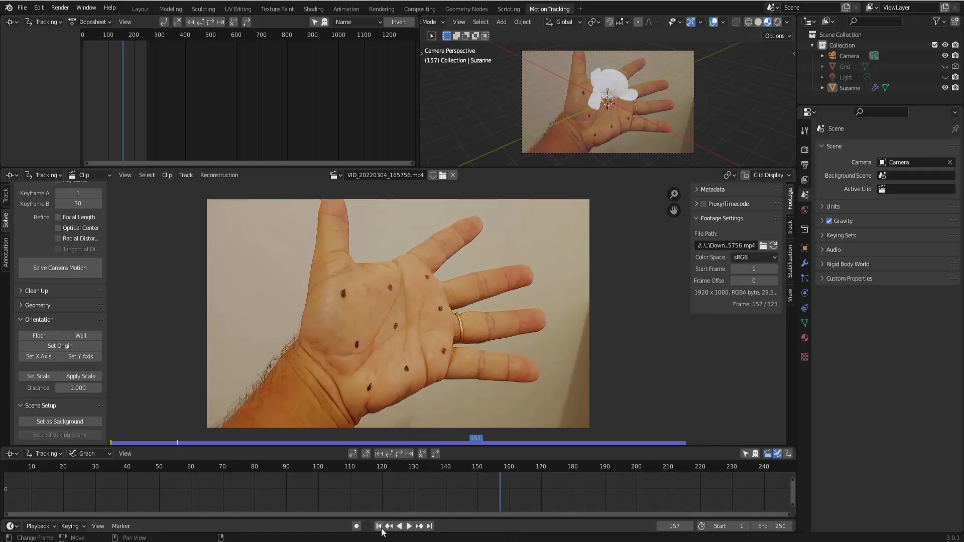
pyautogui.click(380, 526)
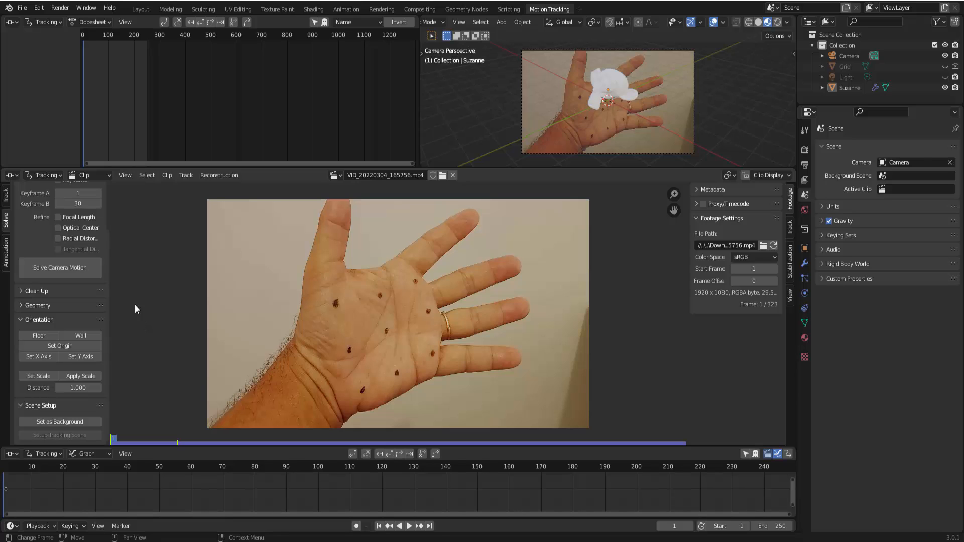
# - Configure the tracking settings with Pattern Size 50, Match set to Previous frame, and Normalize enabled
pyautogui.click(6, 201)
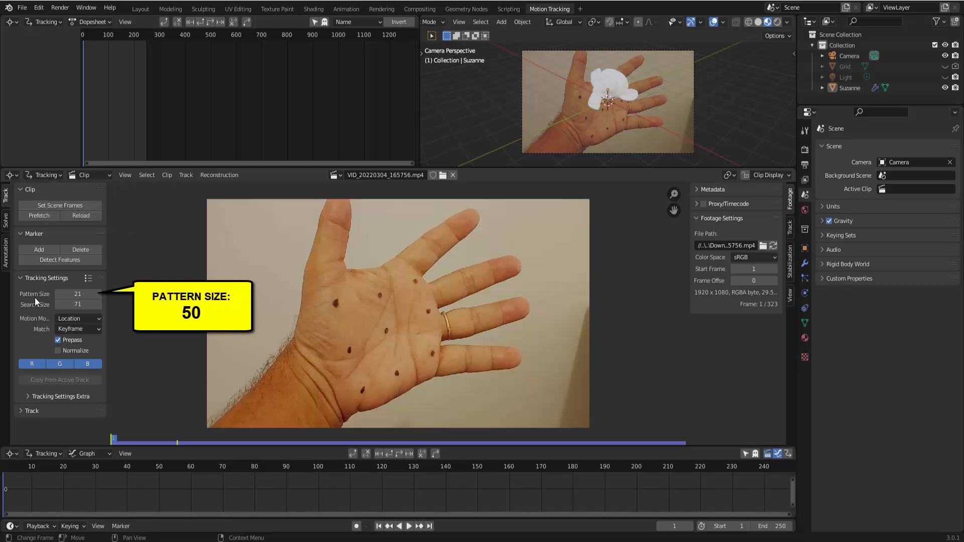
pyautogui.click(75, 294)
pyautogui.write('50')
pyautogui.press('Return')
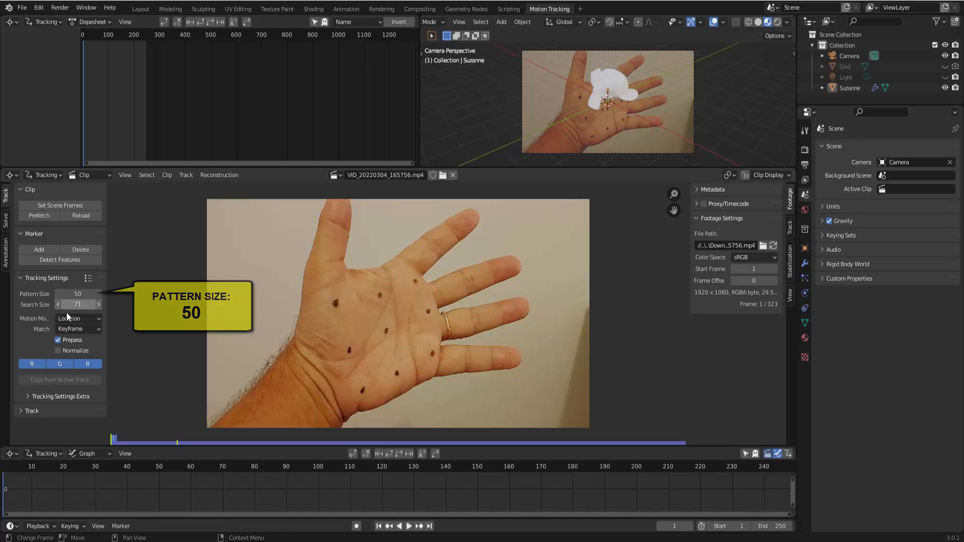
pyautogui.click(89, 329)
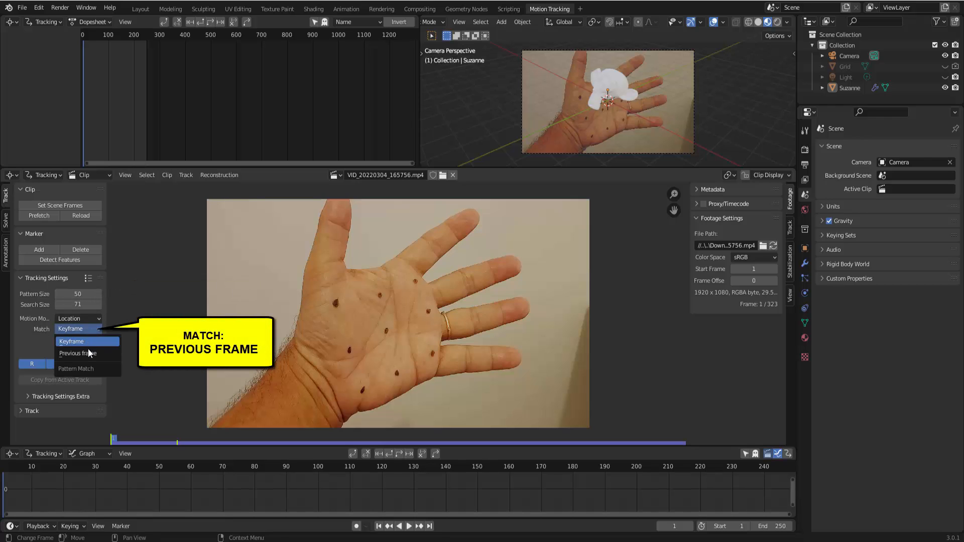
pyautogui.click(91, 353)
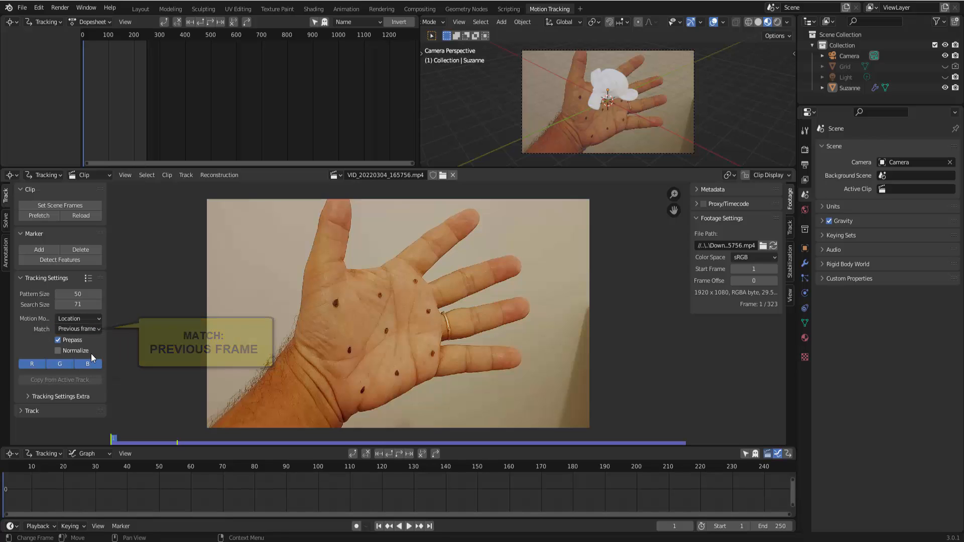
pyautogui.click(58, 351)
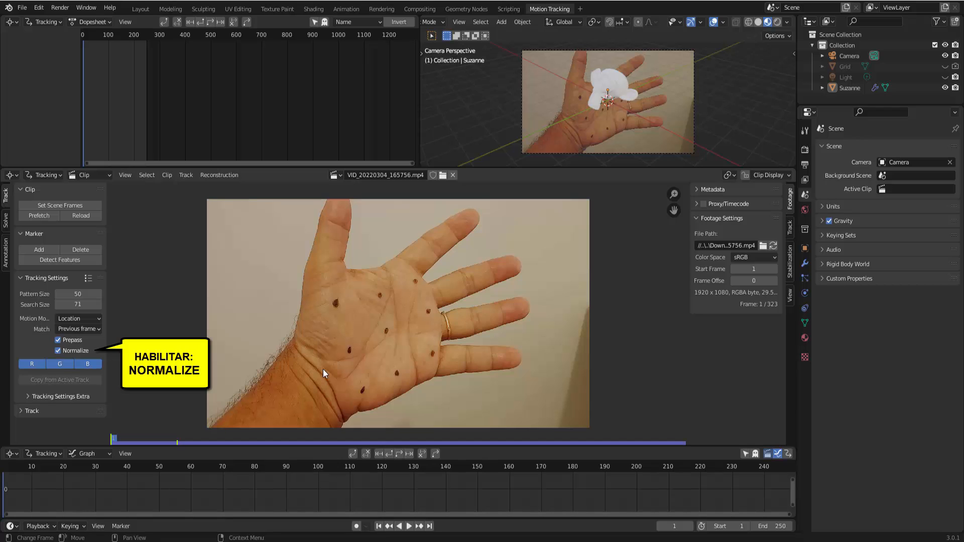
# - Place a tracking marker on each of the nine dots drawn on the palm at the first frame
pyautogui.scroll(5, 324, 369)
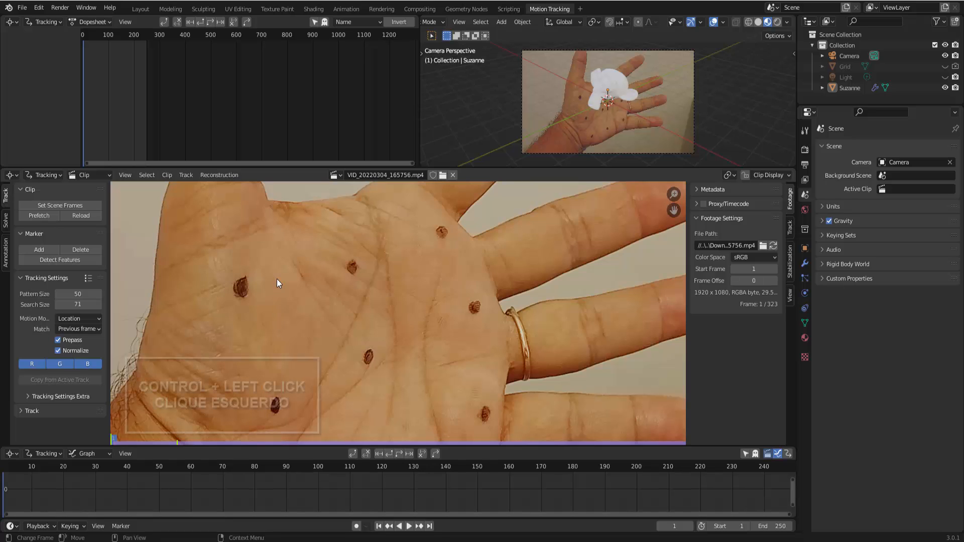
pyautogui.keyDown('ctrl'); pyautogui.click(241, 287); pyautogui.keyUp('ctrl')
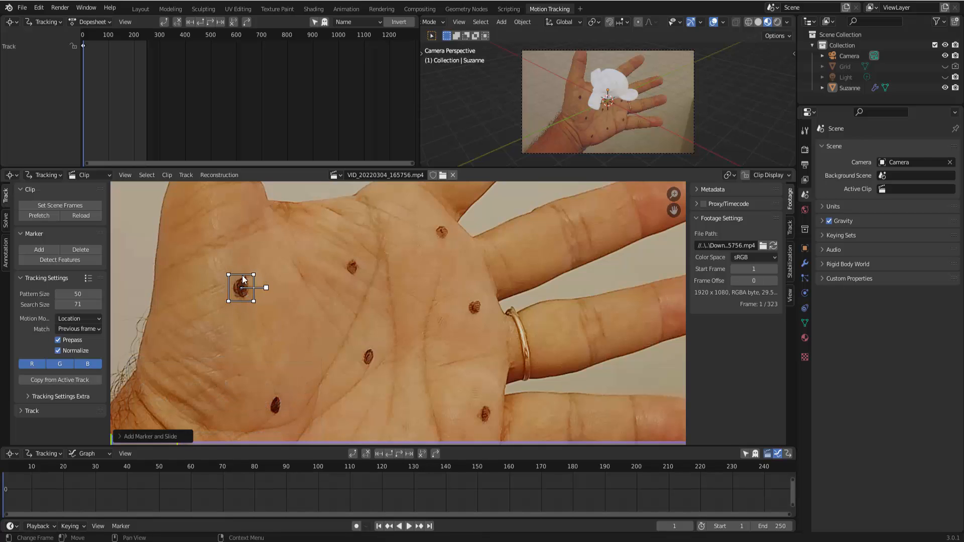
pyautogui.click(790, 229)
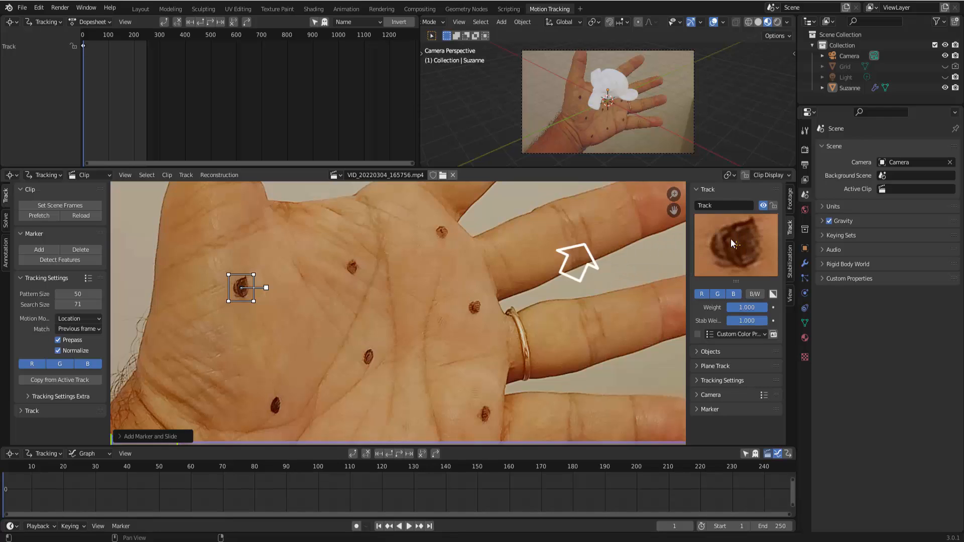
pyautogui.keyDown('ctrl'); pyautogui.click(352, 268); pyautogui.keyUp('ctrl')
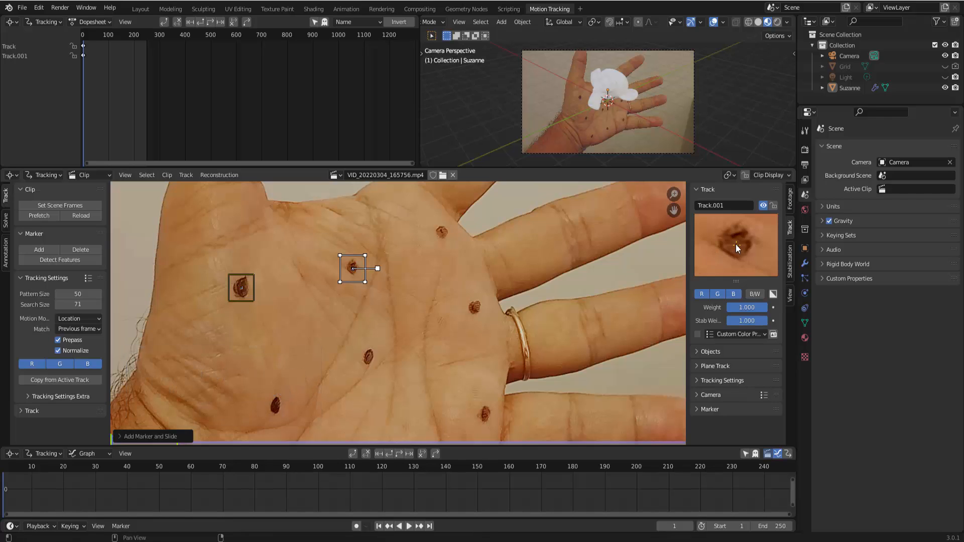
pyautogui.keyDown('ctrl'); pyautogui.click(441, 232); pyautogui.keyUp('ctrl')
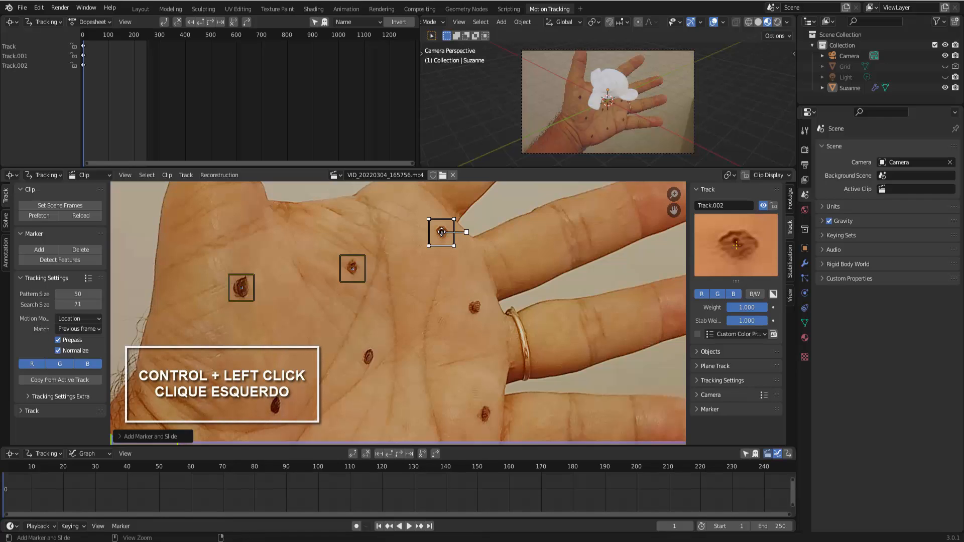
pyautogui.keyDown('ctrl'); pyautogui.click(474, 308); pyautogui.keyUp('ctrl')
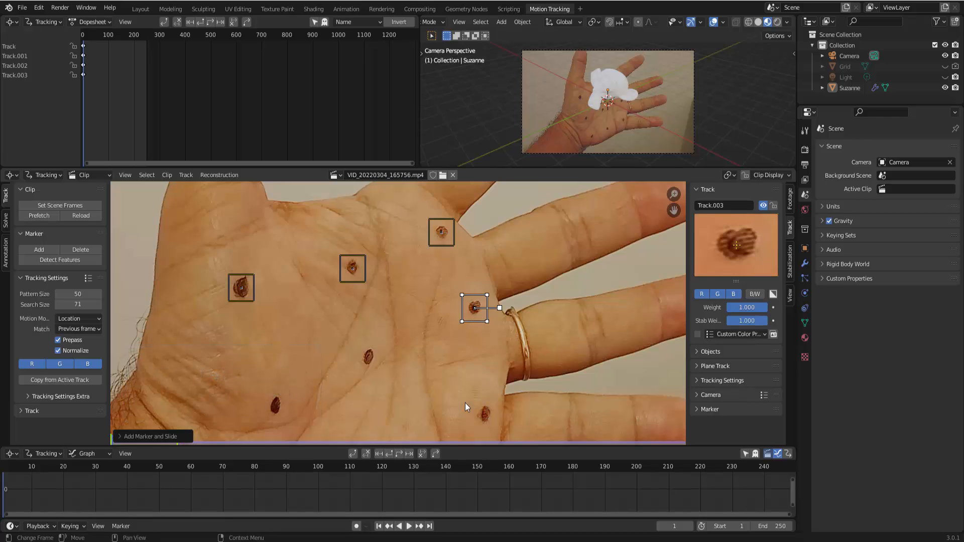
pyautogui.keyDown('ctrl'); pyautogui.click(368, 356); pyautogui.keyUp('ctrl')
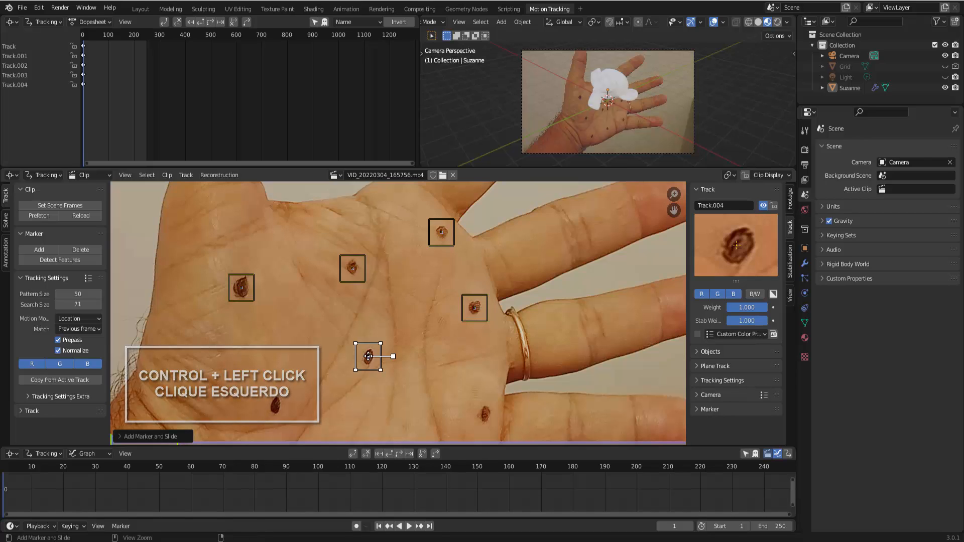
pyautogui.keyDown('ctrl'); pyautogui.click(276, 406); pyautogui.keyUp('ctrl')
pyautogui.scroll(-3, 354, 396)
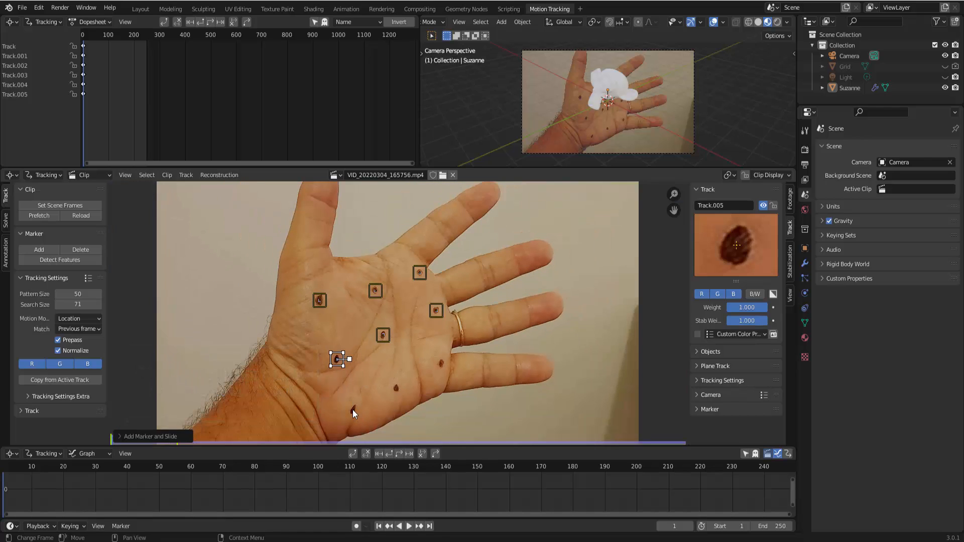
pyautogui.keyDown('ctrl'); pyautogui.click(353, 410); pyautogui.keyUp('ctrl')
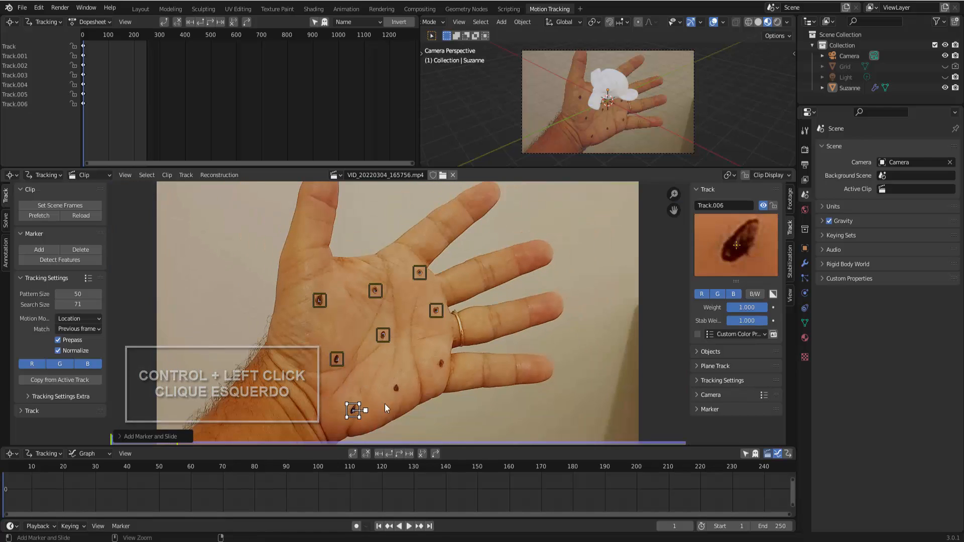
pyautogui.keyDown('ctrl'); pyautogui.click(396, 387); pyautogui.keyUp('ctrl')
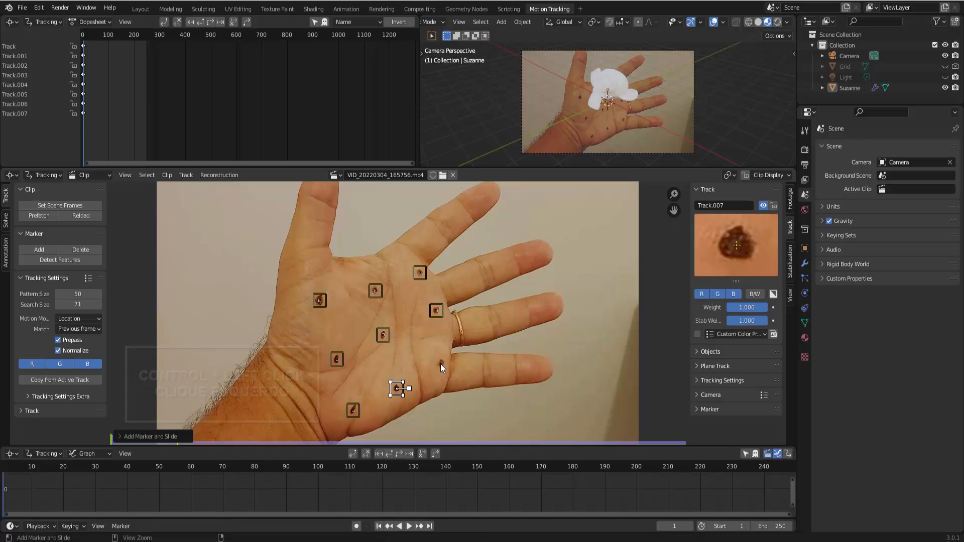
pyautogui.keyDown('ctrl'); pyautogui.click(441, 363); pyautogui.keyUp('ctrl')
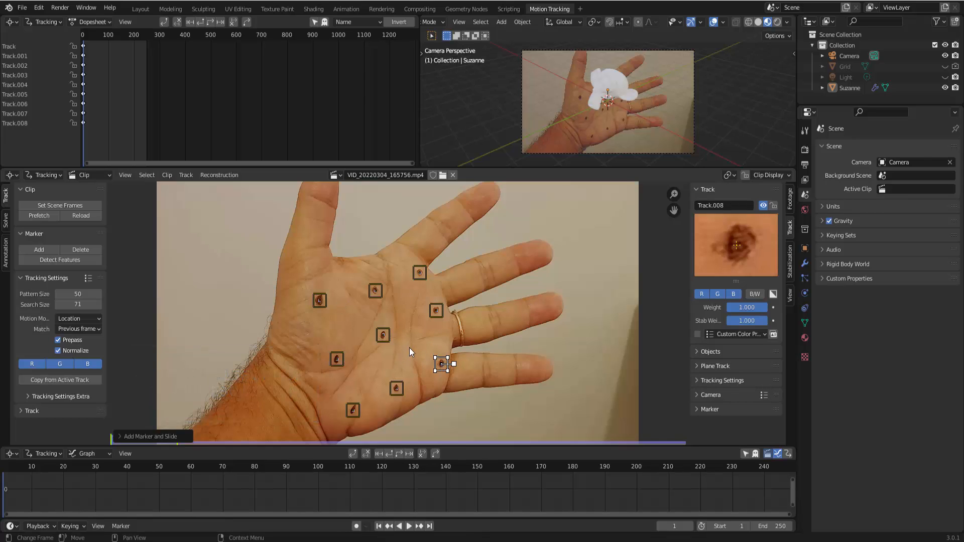
# - Track all nine markers forward to frame 250, and solve the camera motion after returning to the first frame
pyautogui.press('a')
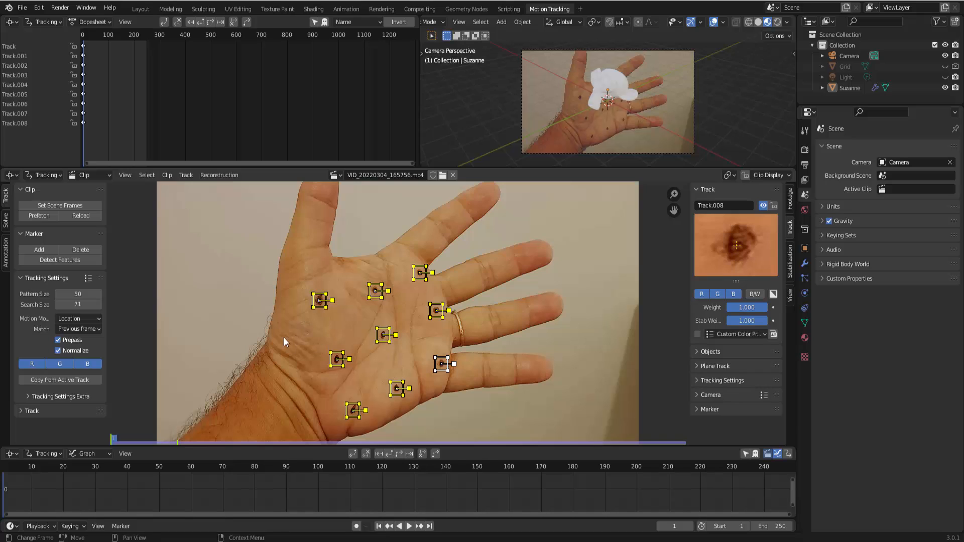
pyautogui.click(398, 452)
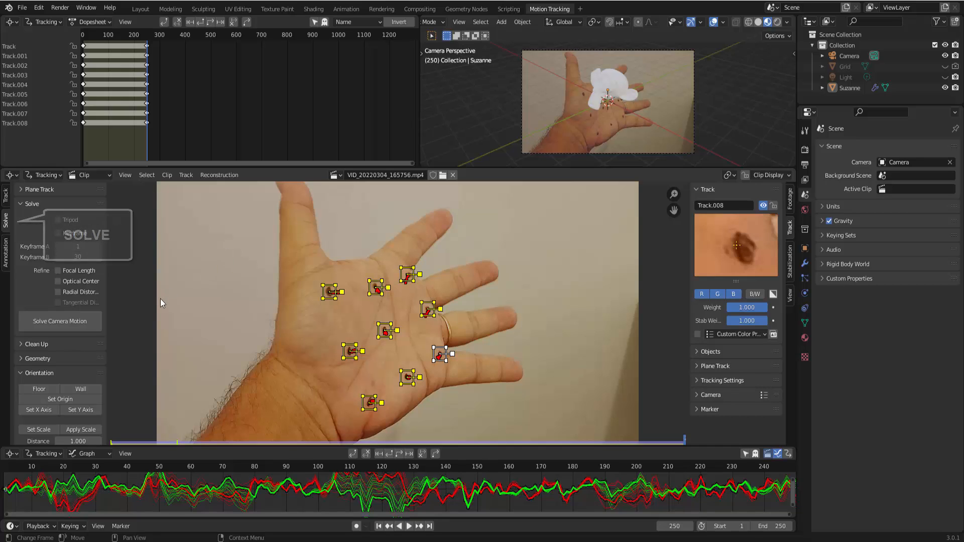
pyautogui.click(380, 526)
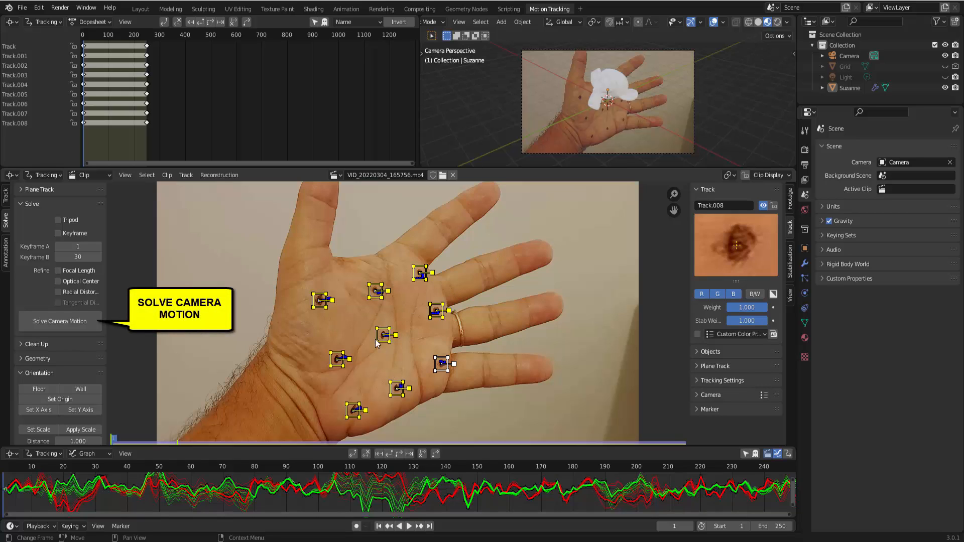
pyautogui.click(57, 325)
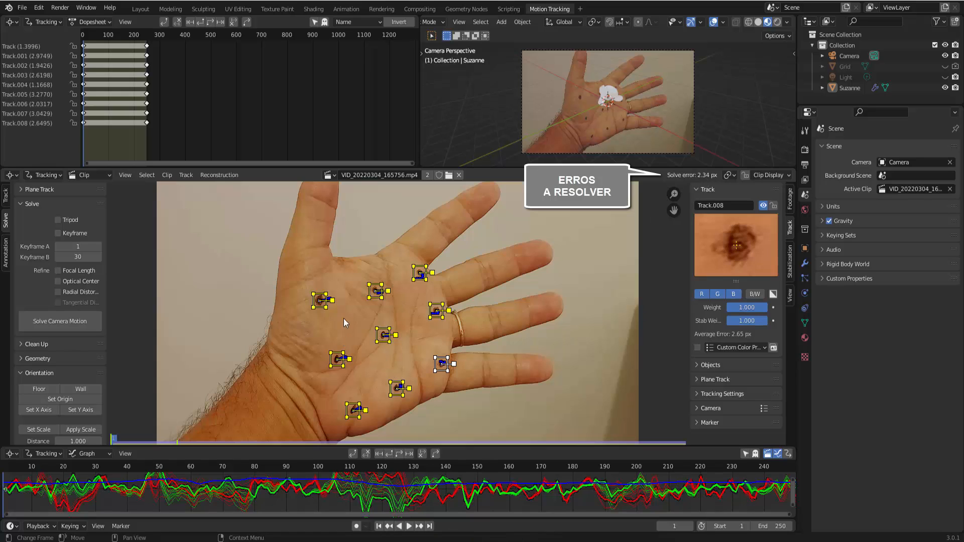
# - Reduce the Weight of Track, Track.001, Track.002 and Track.005, with Track.001 set to 0.488
pyautogui.click(320, 302)
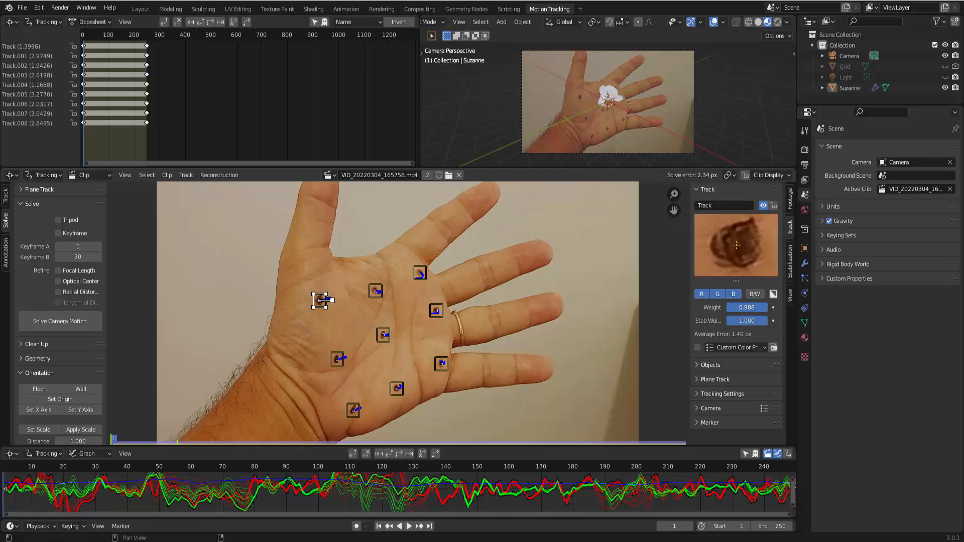
pyautogui.moveTo(762, 307); pyautogui.dragTo(753, 307)
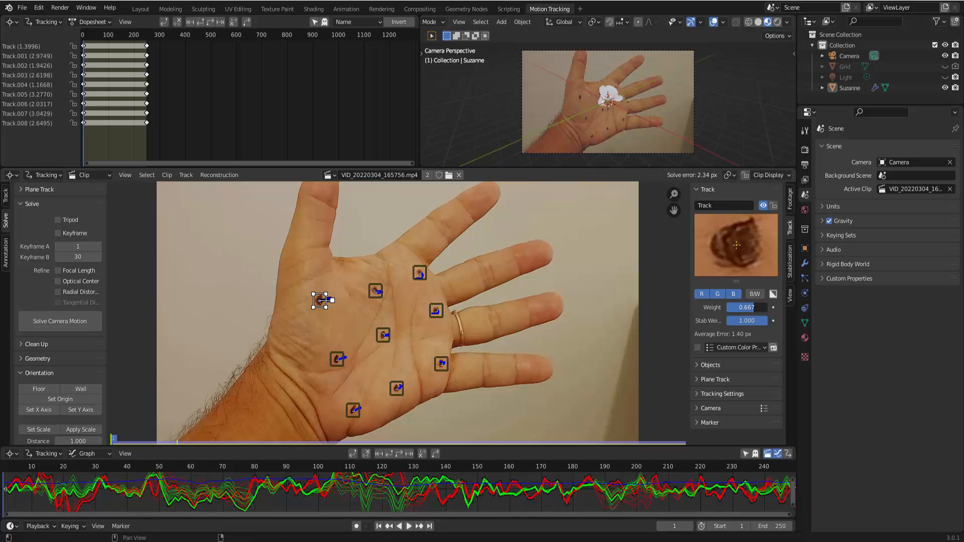
pyautogui.click(378, 292)
pyautogui.moveTo(755, 307); pyautogui.dragTo(741, 307)
pyautogui.click(420, 274)
pyautogui.click(337, 359)
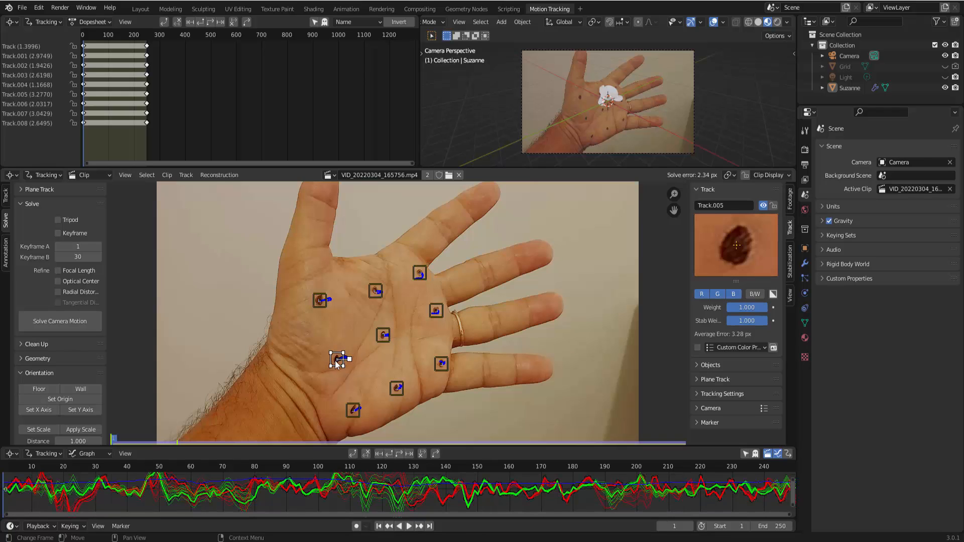
pyautogui.click(742, 307)
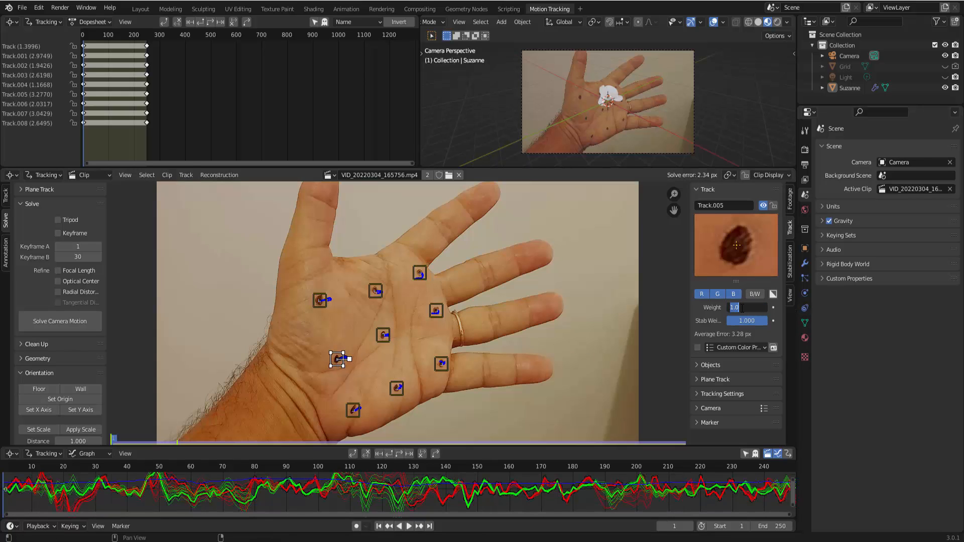
pyautogui.press('Return')
# - Reduce the Weight of the remaining markers, setting Track.004 to 0.405, Track.003 to 0.488, Track.007 to 0.464 and Track.008 to 0.476
pyautogui.click(384, 335)
pyautogui.moveTo(752, 307); pyautogui.dragTo(715, 312)
pyautogui.click(435, 311)
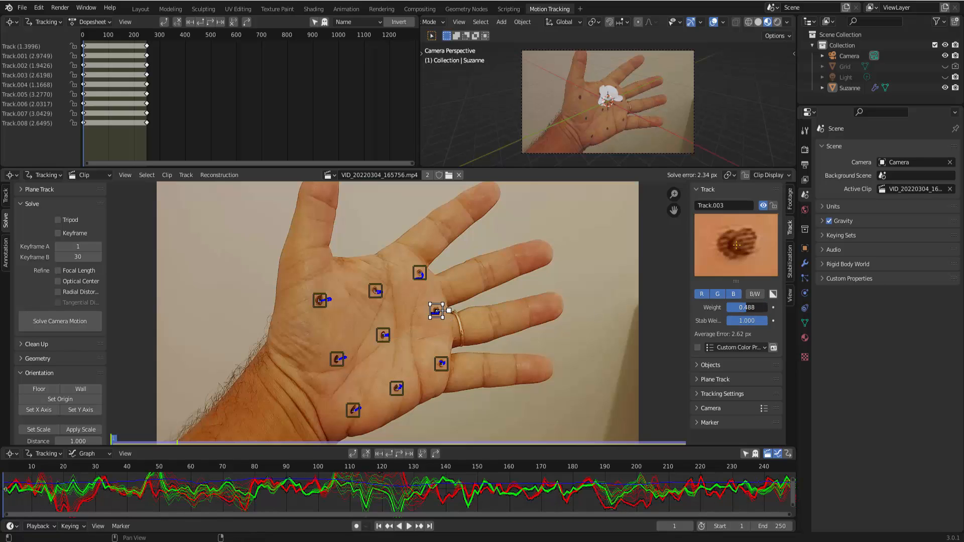
pyautogui.click(354, 411)
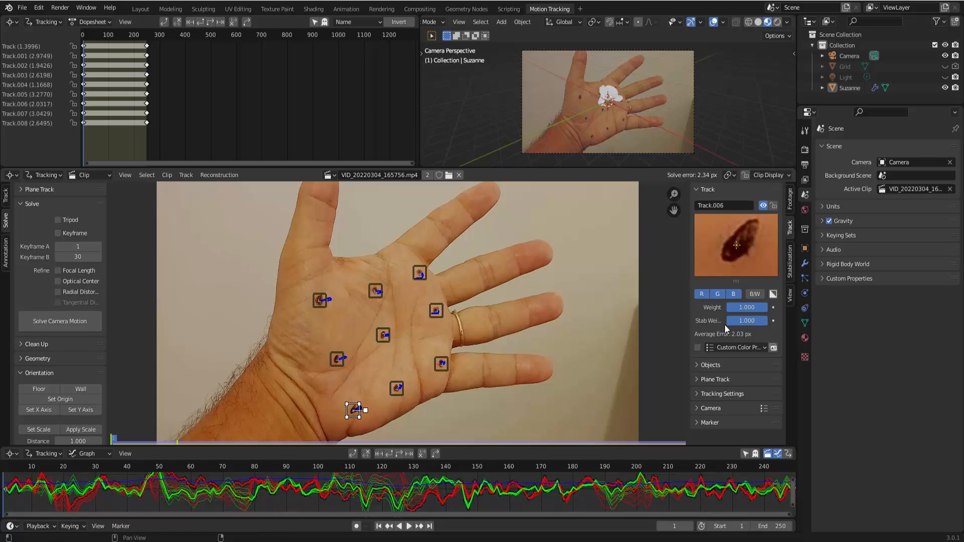
pyautogui.click(441, 363)
pyautogui.moveTo(736, 307); pyautogui.dragTo(715, 307)
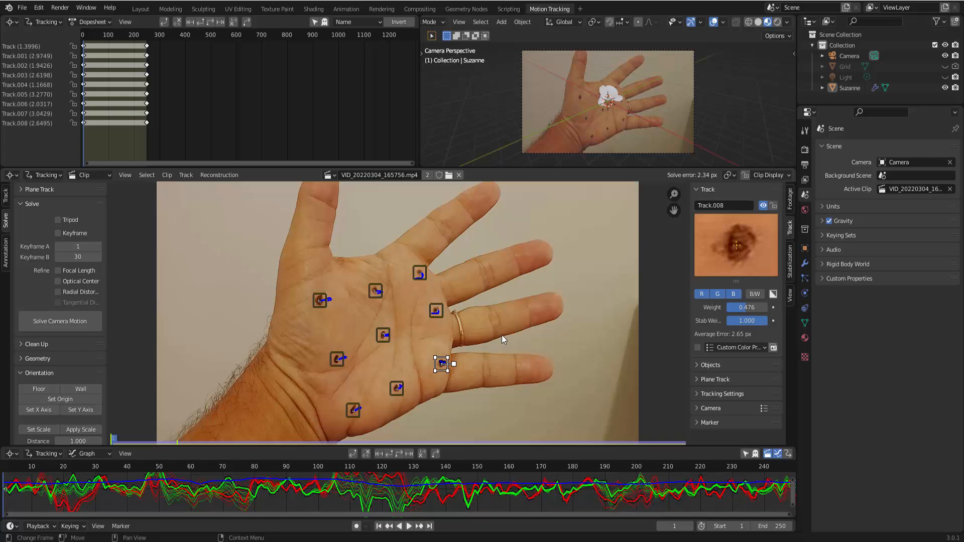
# - Solve the camera motion again with all markers selected and set up the tracking scene
pyautogui.press('a')
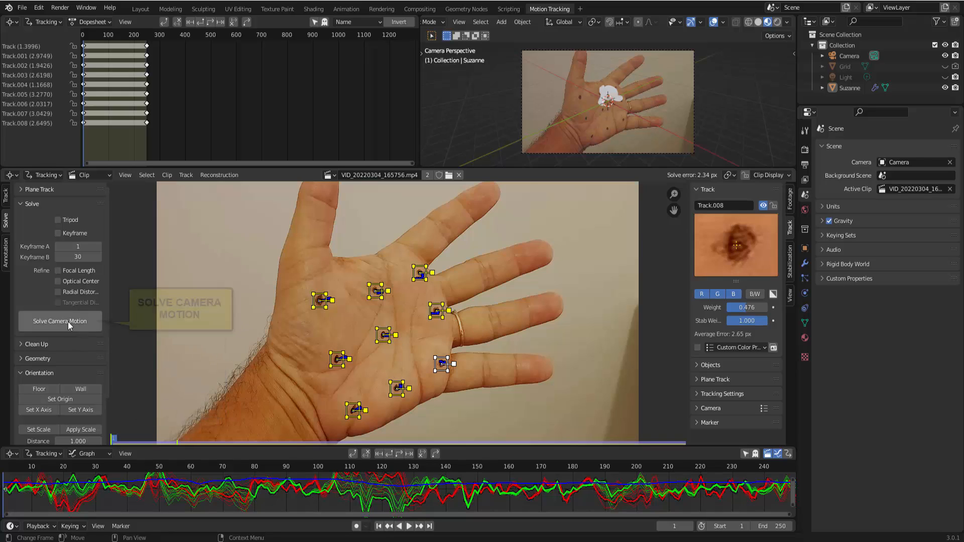
pyautogui.click(55, 320)
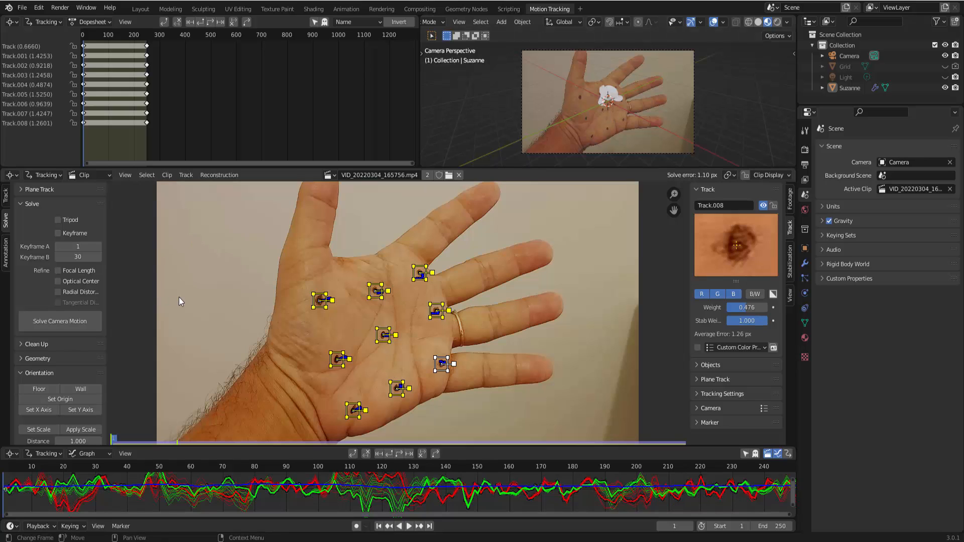
pyautogui.scroll(-1, 180, 297)
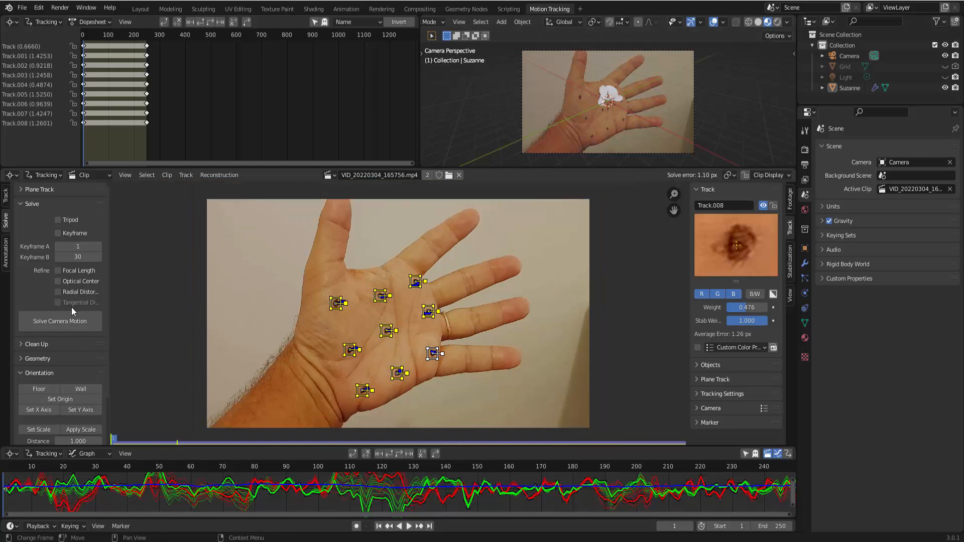
pyautogui.scroll(-3, 72, 311)
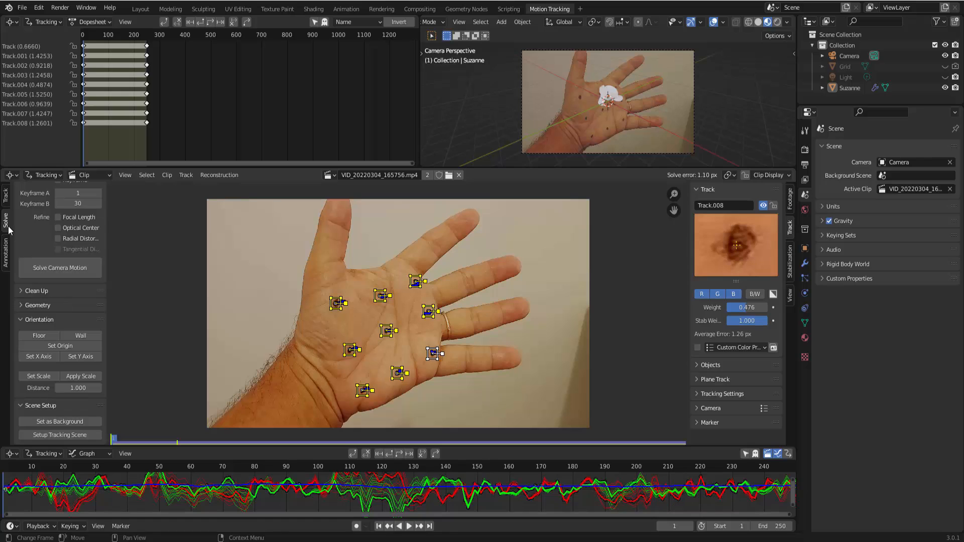
pyautogui.click(66, 435)
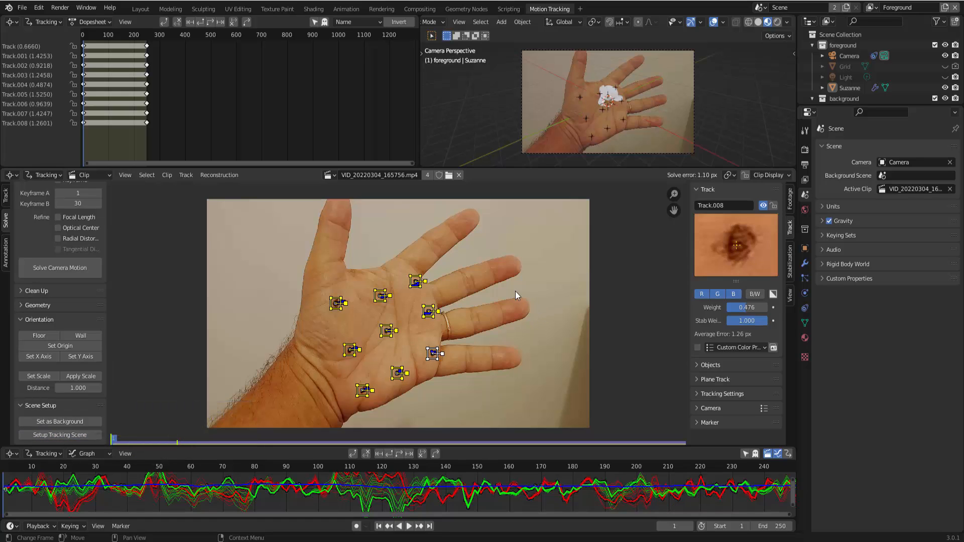
# - Define the floor plane from three palm markers: Track.001, Track.003 and Track.007
pyautogui.hotkey('alt', 'a')
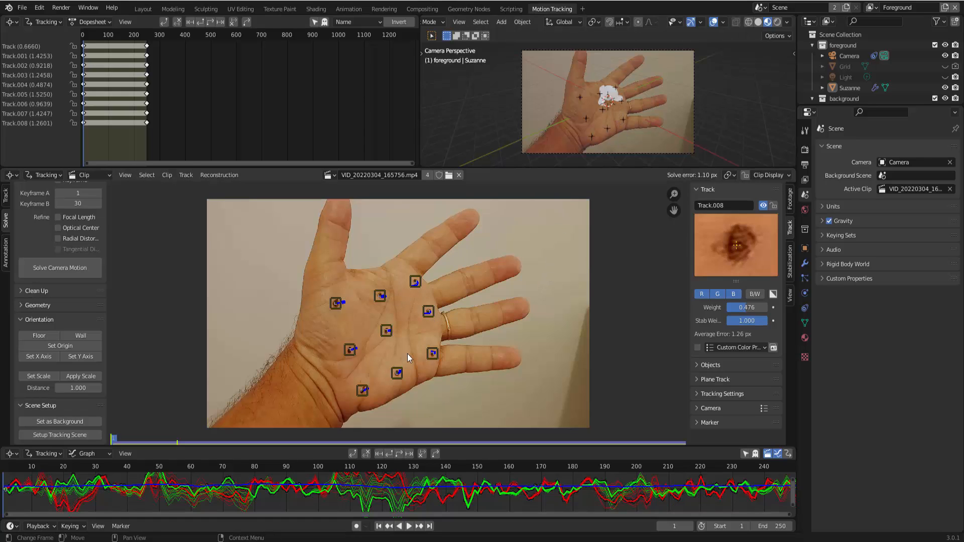
pyautogui.click(381, 296)
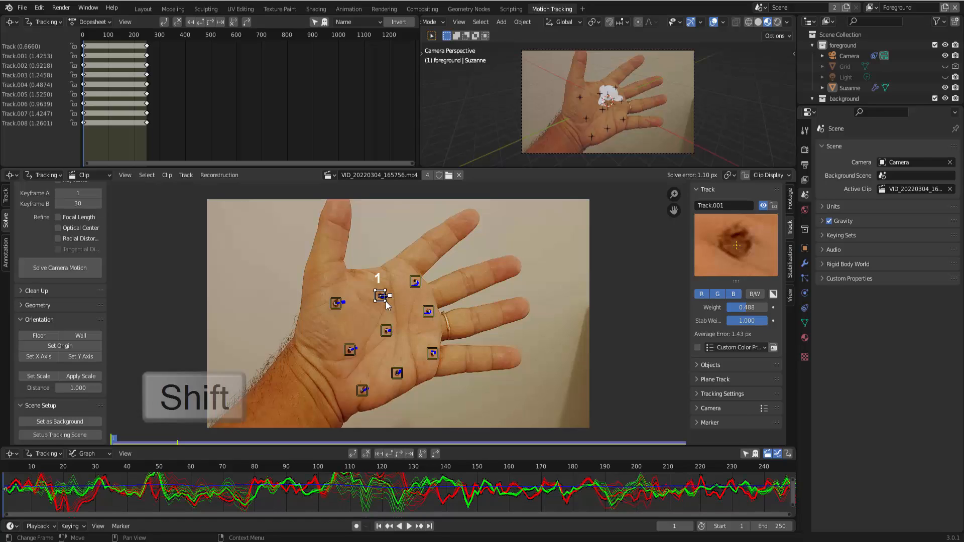
pyautogui.keyDown('shift'); pyautogui.click(428, 311); pyautogui.keyUp('shift')
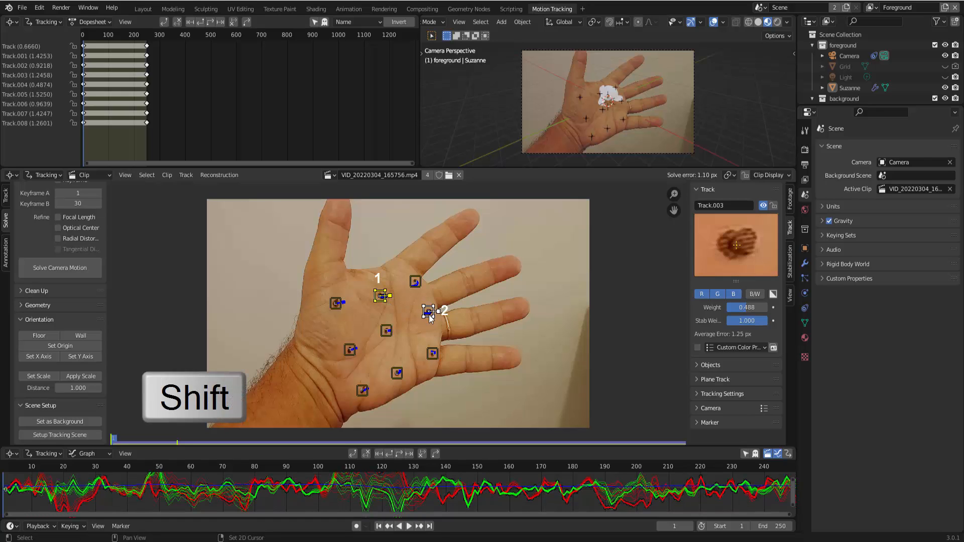
pyautogui.keyDown('shift'); pyautogui.click(397, 374); pyautogui.keyUp('shift')
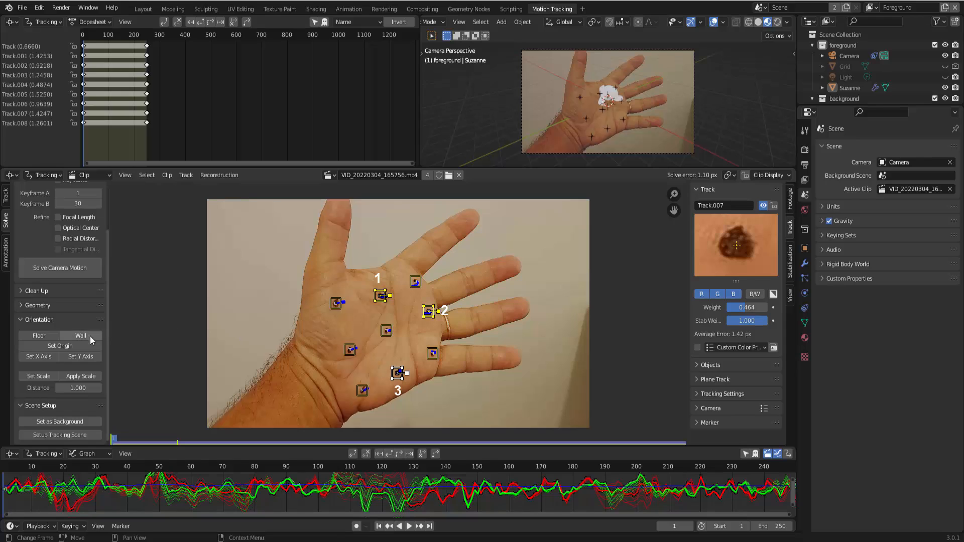
pyautogui.click(42, 335)
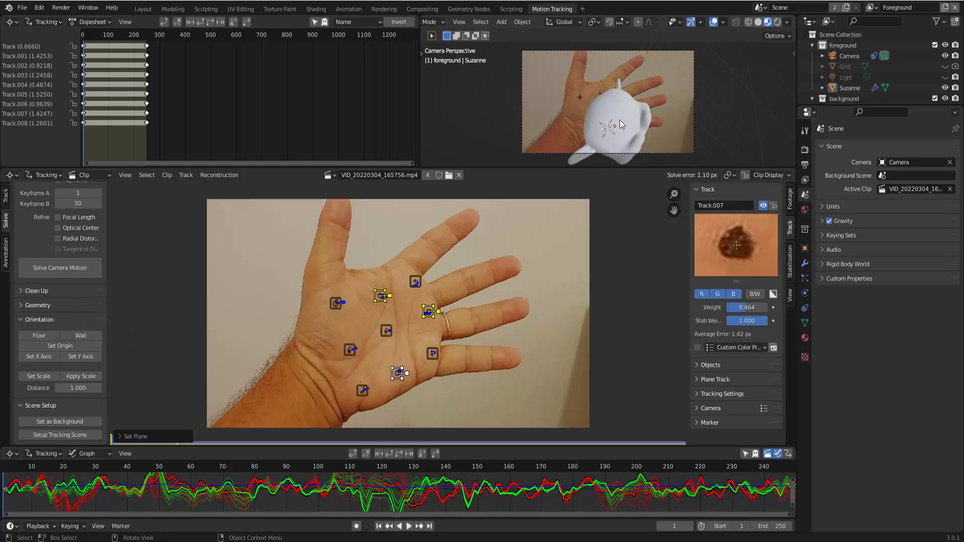
# - Set the scene origin at the marker on the central palm dot, Track.004
pyautogui.click(513, 276)
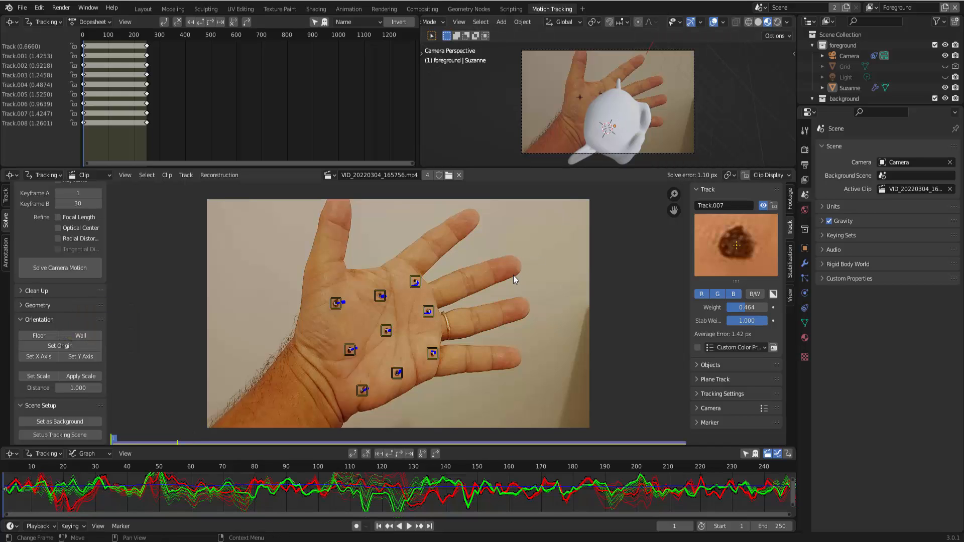
pyautogui.click(387, 330)
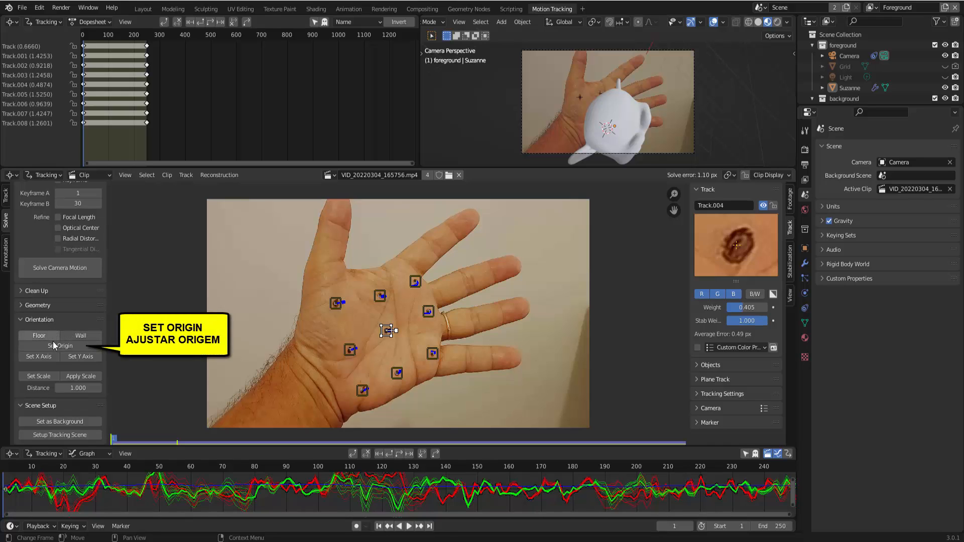
pyautogui.click(73, 346)
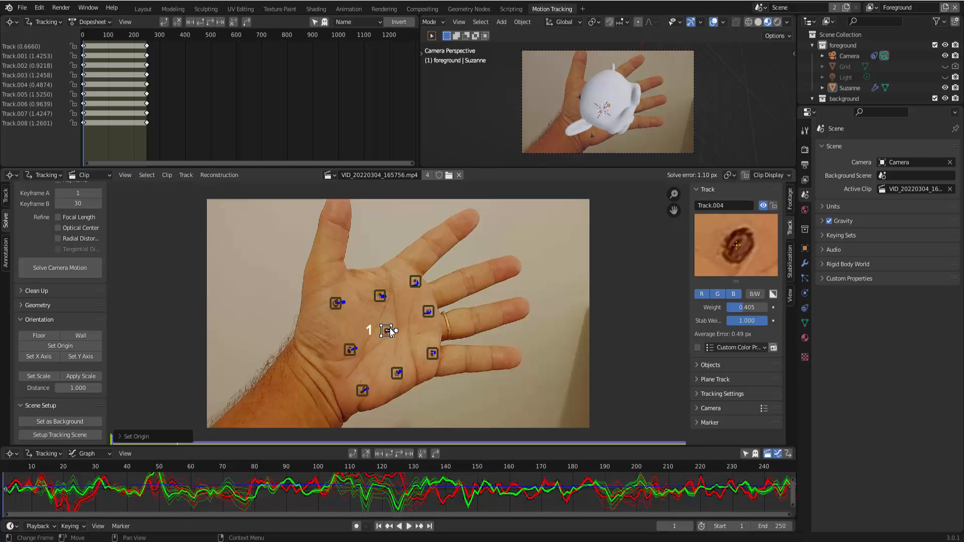
# - Set the scene scale from the central palm marker Track.004 to Track.003 using a distance of 1.5
pyautogui.keyDown('shift'); pyautogui.click(428, 311); pyautogui.keyUp('shift')
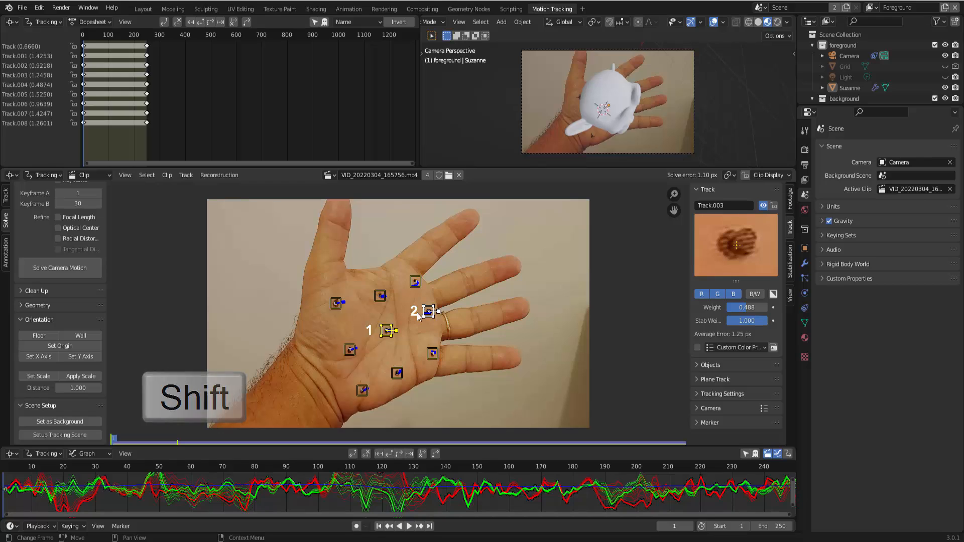
pyautogui.click(76, 389)
pyautogui.write('1.5')
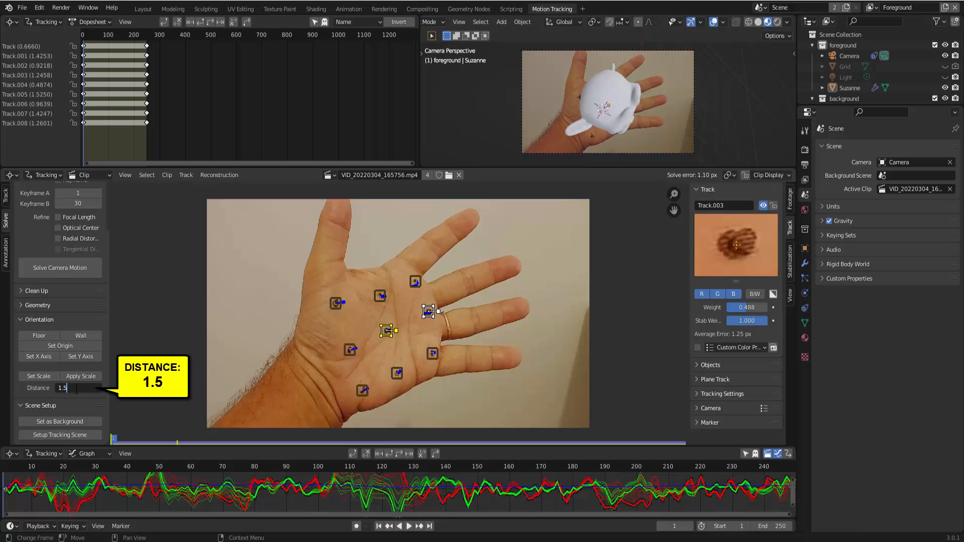
pyautogui.press('Return')
pyautogui.click(41, 377)
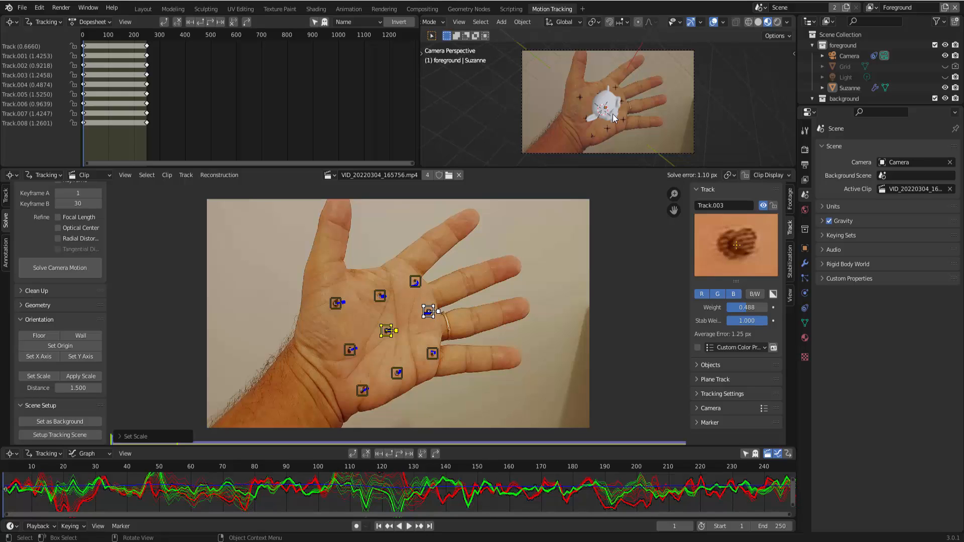
# - Try aligning the scene's X axis to marker Track.003, and set the Y axis on that same marker instead
pyautogui.click(429, 312)
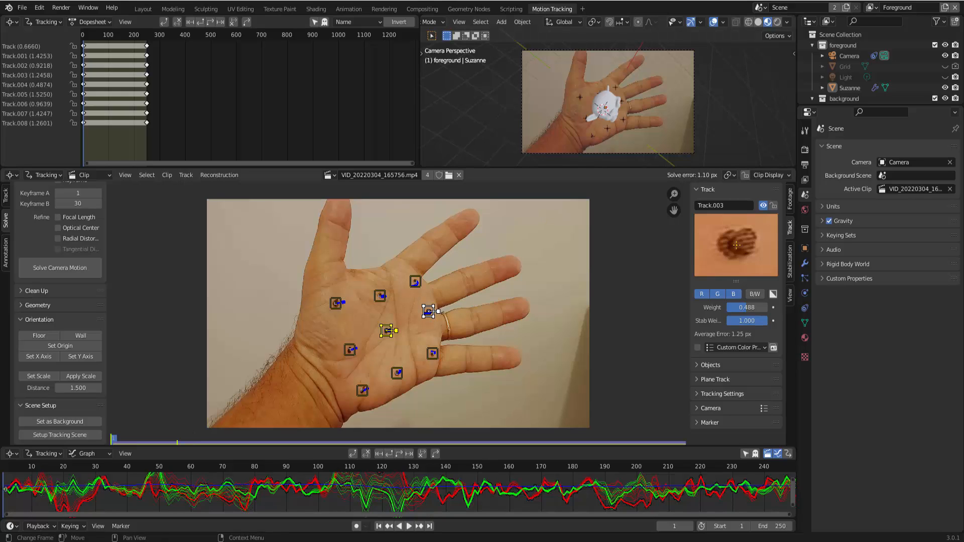
pyautogui.click(429, 330)
pyautogui.click(427, 311)
pyautogui.click(49, 360)
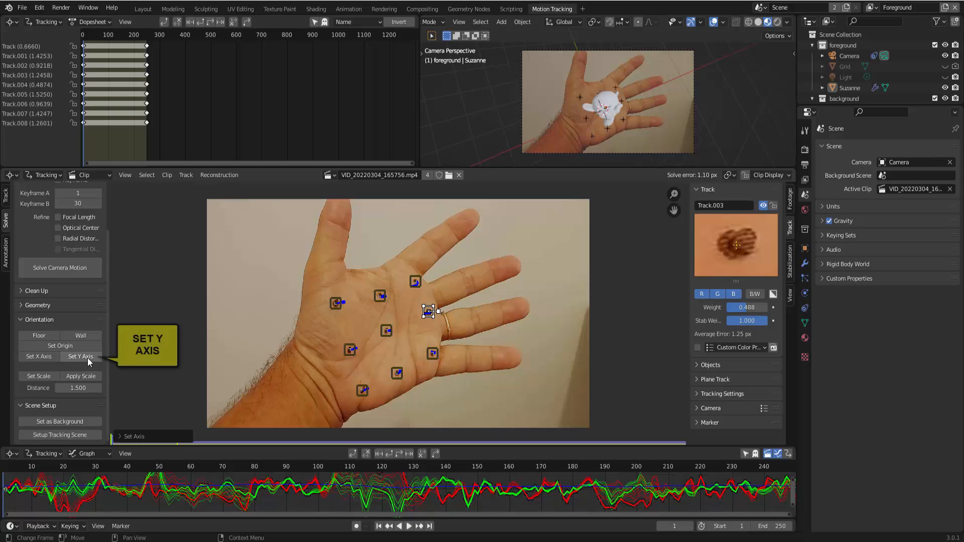
pyautogui.click(87, 357)
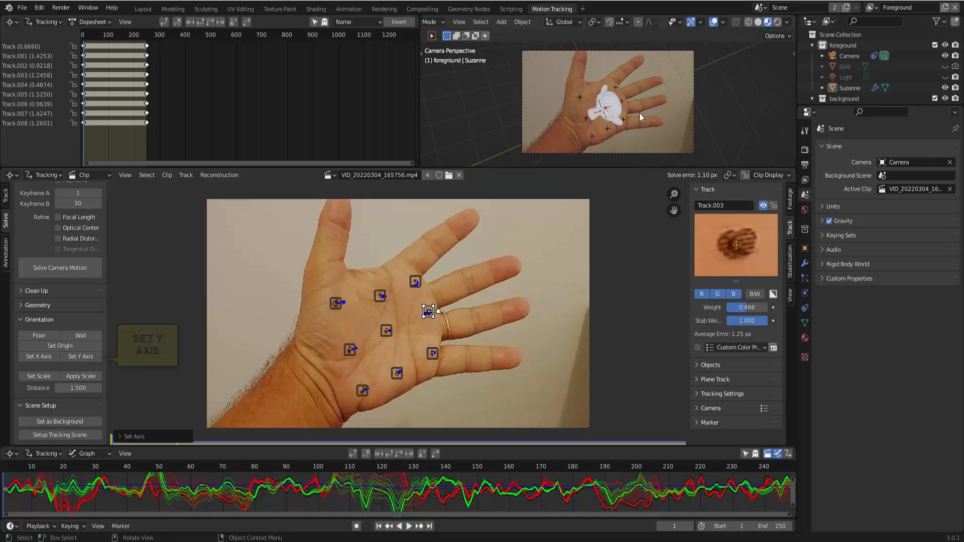
# - Examine Suzanne's placement on the palm, play the tracked shot through the camera, and return to the first frame
pyautogui.scroll(4, 631, 126)
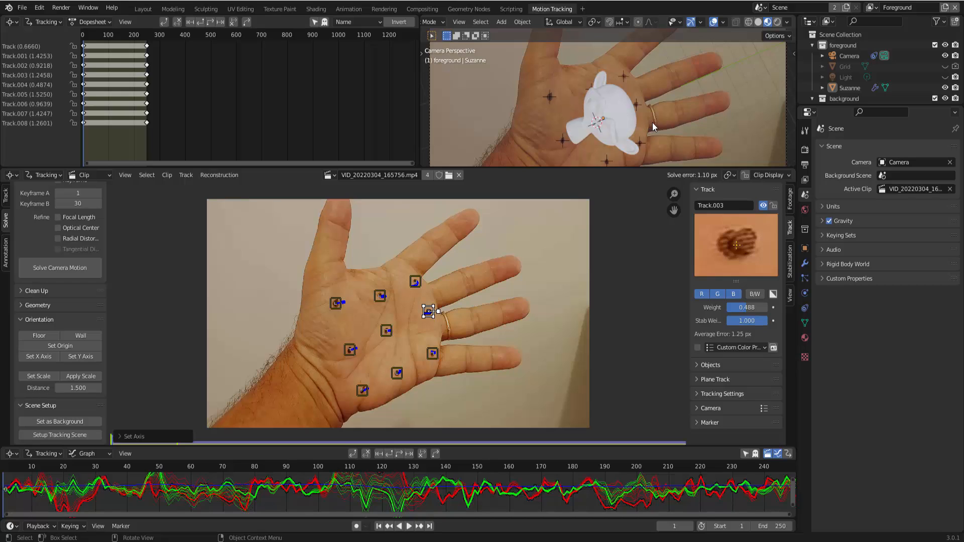
pyautogui.scroll(-1, 652, 123)
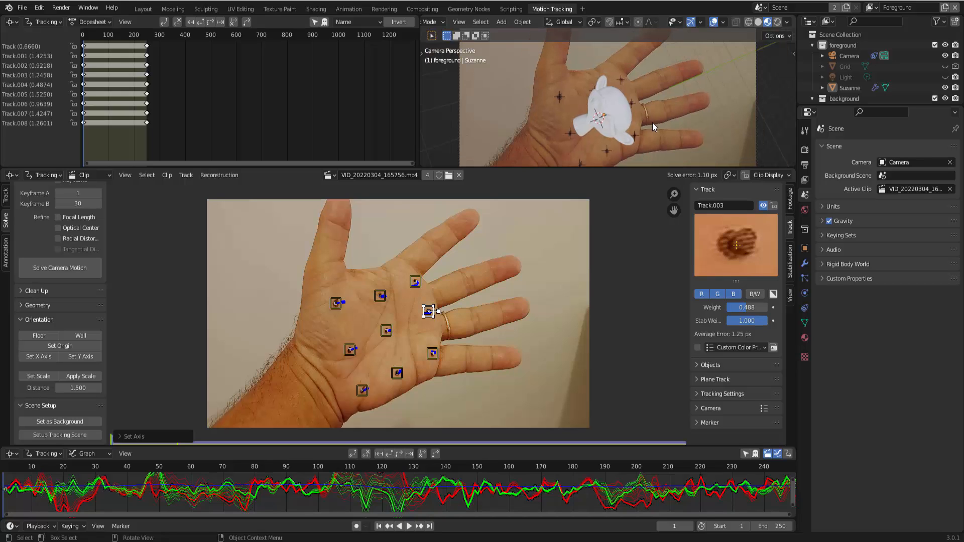
pyautogui.scroll(-3, 654, 125)
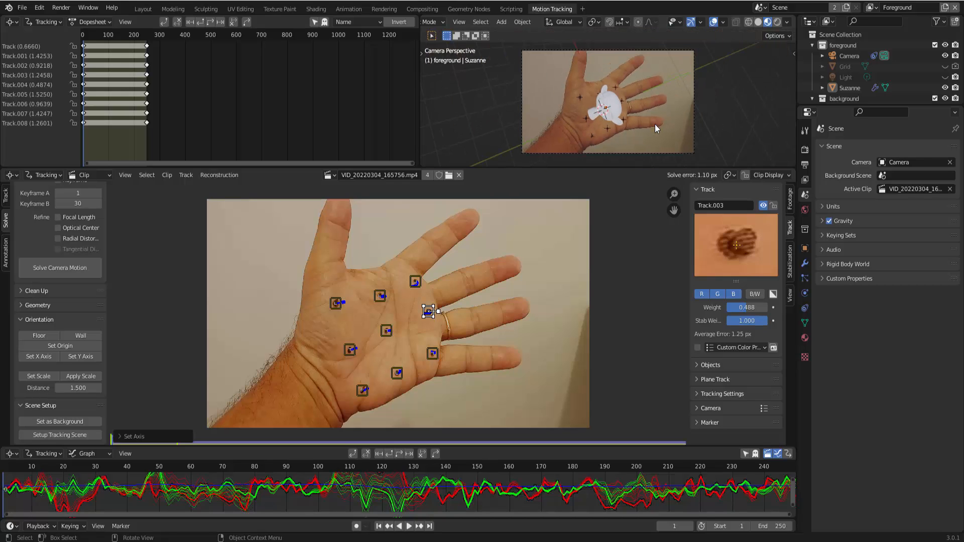
pyautogui.click(408, 527)
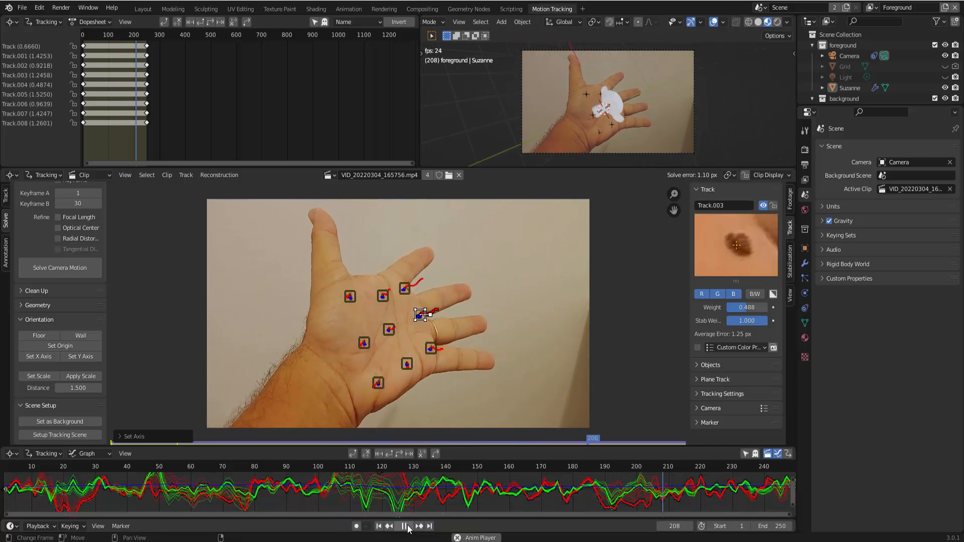
pyautogui.press('Escape')
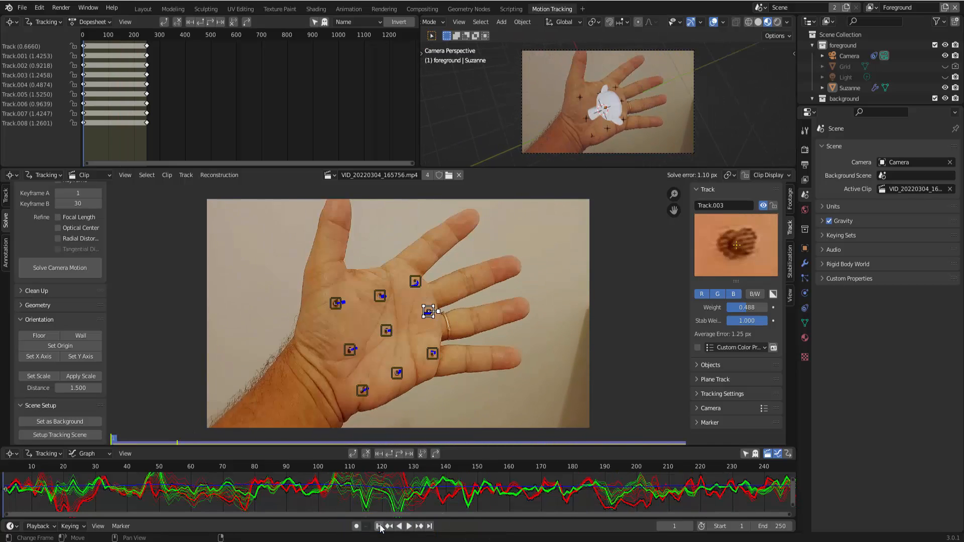
pyautogui.click(611, 103)
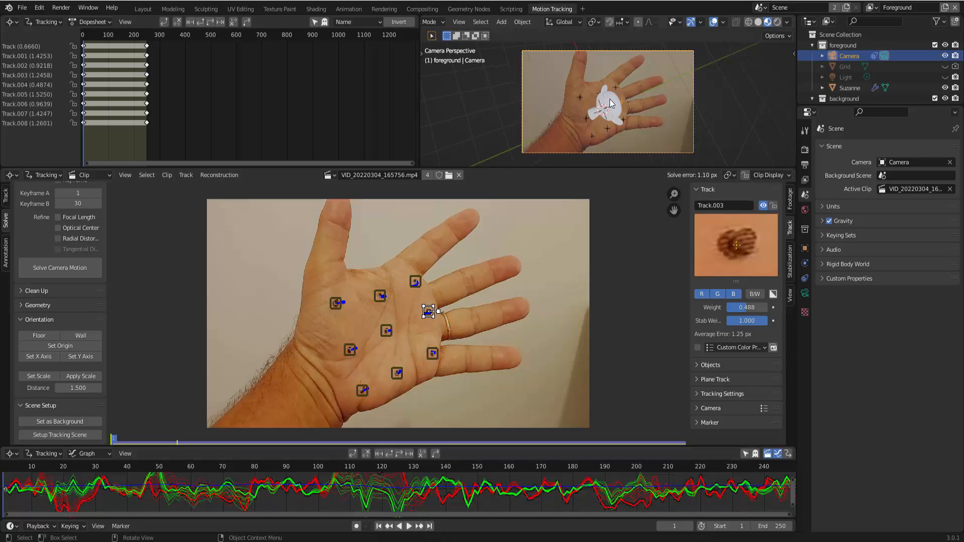
pyautogui.click(396, 306)
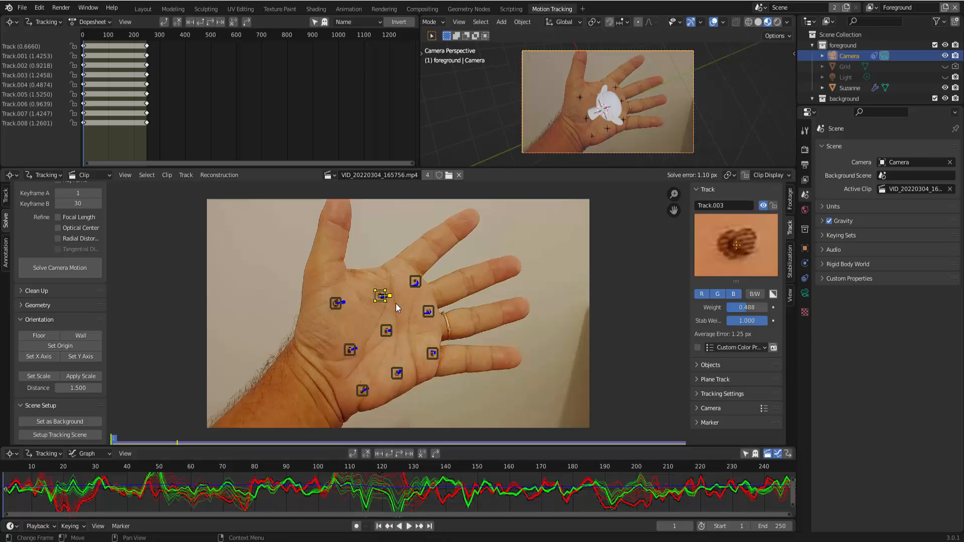
pyautogui.click(388, 274)
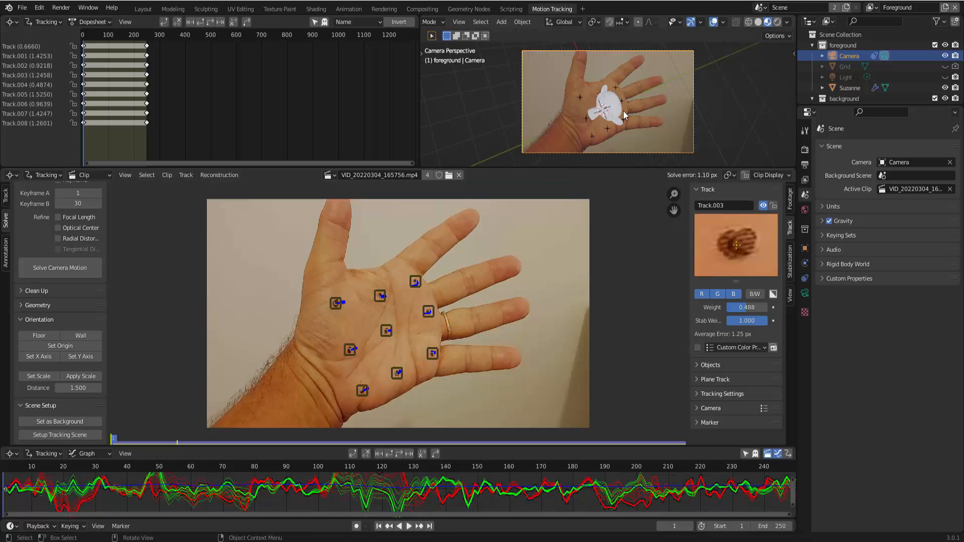
pyautogui.click(613, 100)
pyautogui.click(671, 98)
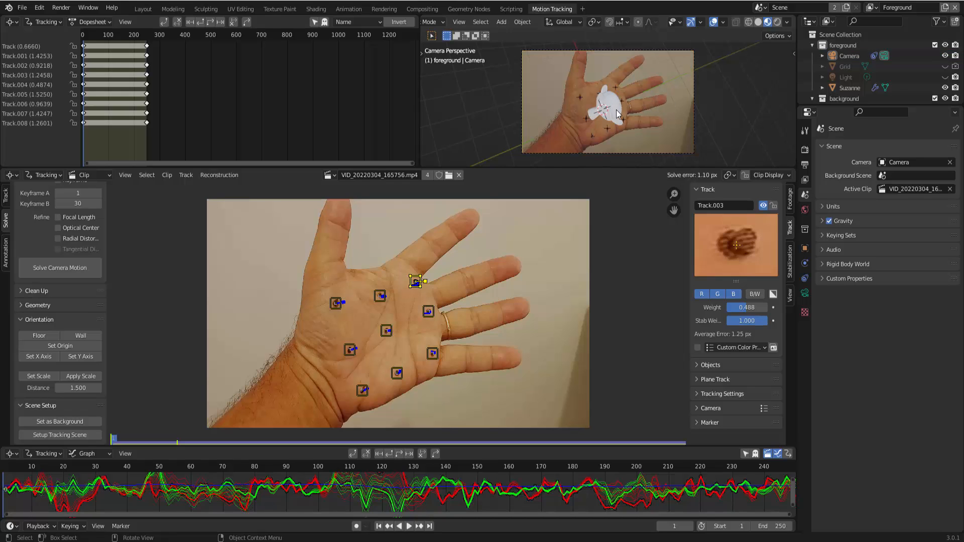
# - Give Suzanne a new material with a blue Base Color, Metallic 0.724 and Roughness 0.146
pyautogui.click(850, 88)
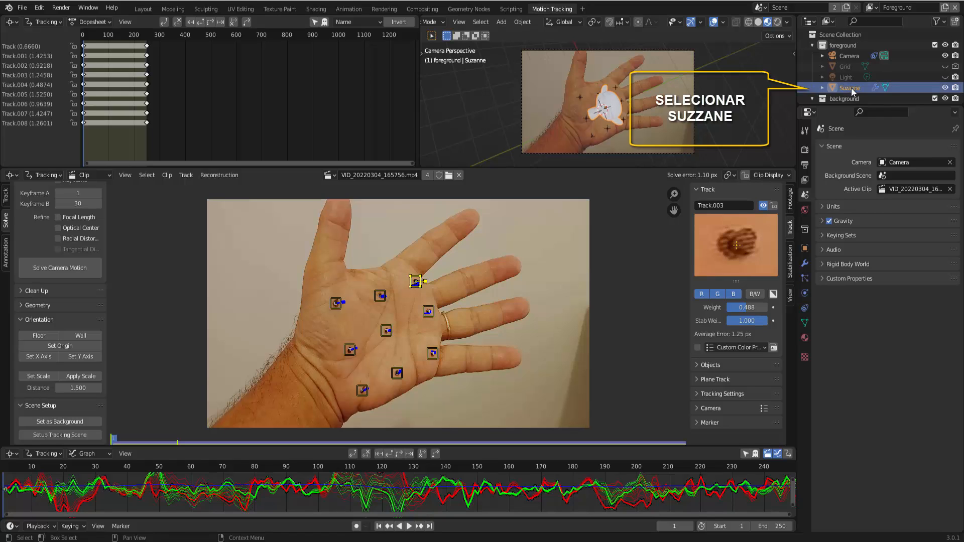
pyautogui.click(805, 339)
pyautogui.click(902, 195)
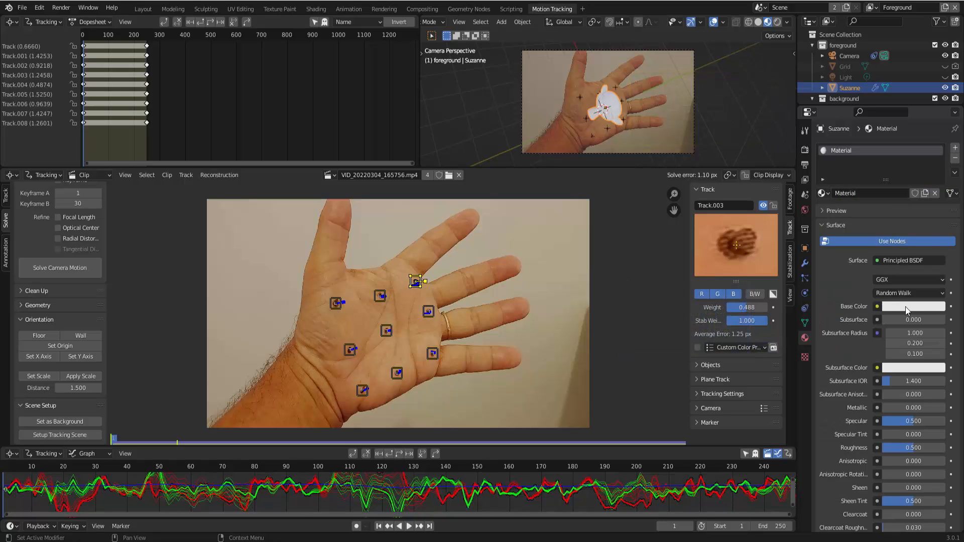
pyautogui.click(909, 306)
pyautogui.click(908, 174)
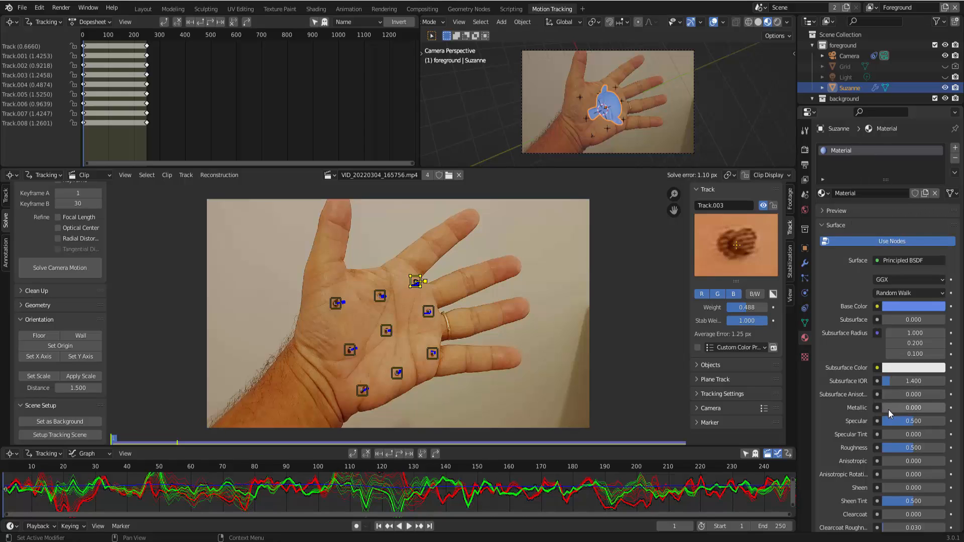
pyautogui.moveTo(892, 409); pyautogui.dragTo(928, 408)
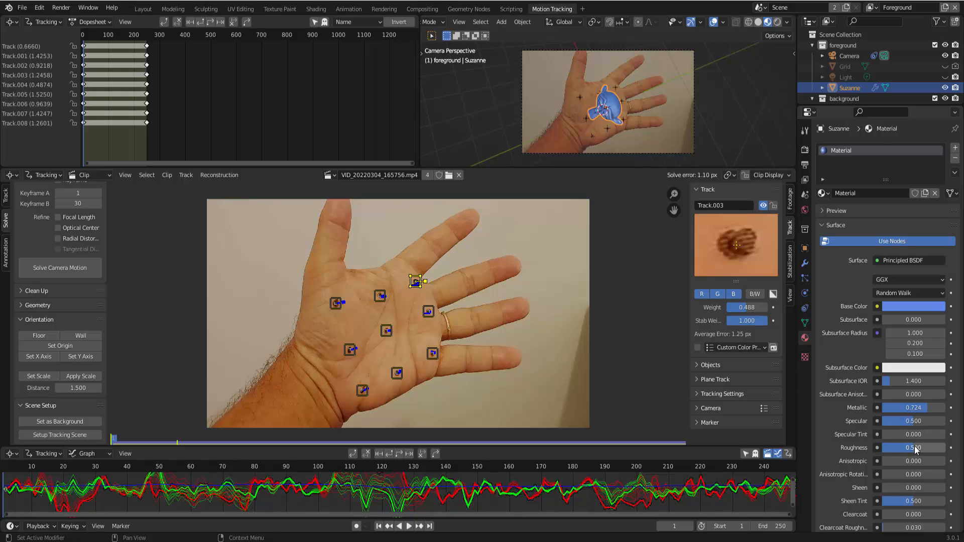
pyautogui.moveTo(915, 449); pyautogui.dragTo(891, 448)
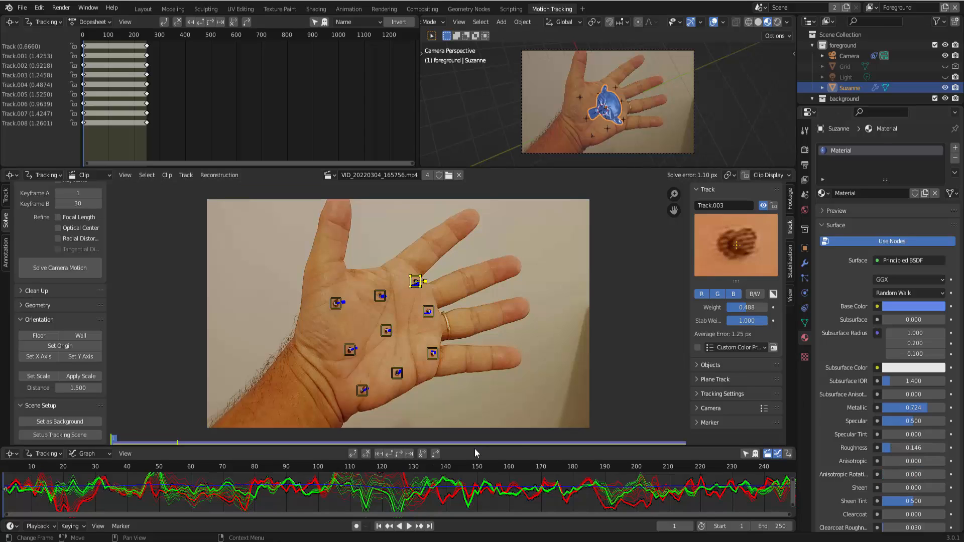
# - Play the shot to check the blue metallic Suzanne against the moving hand, and return to frame 1
pyautogui.click(410, 526)
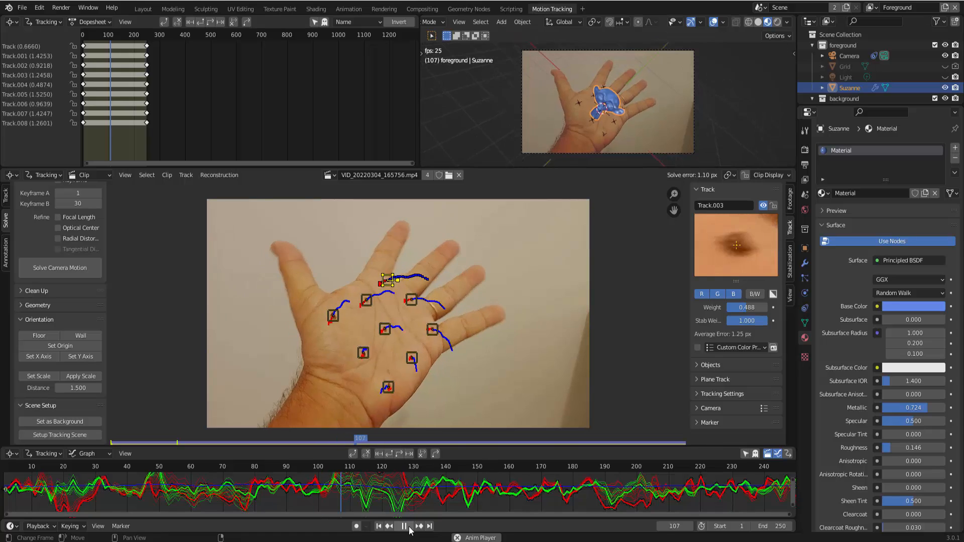
pyautogui.click(404, 527)
pyautogui.click(379, 526)
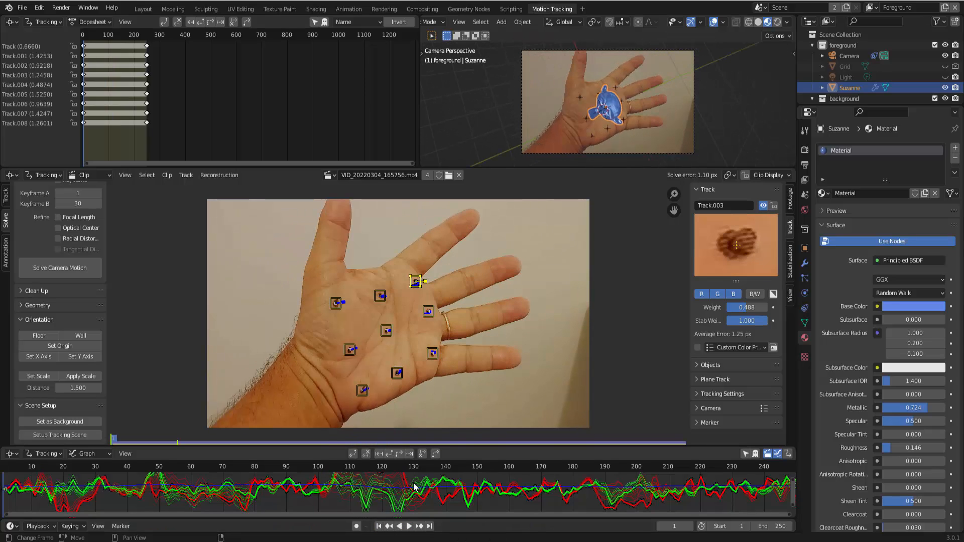
# - Set the Eevee render samples to 32 and enable Ambient Occlusion, Bloom, Screen Space Reflections and Motion Blur
pyautogui.click(804, 150)
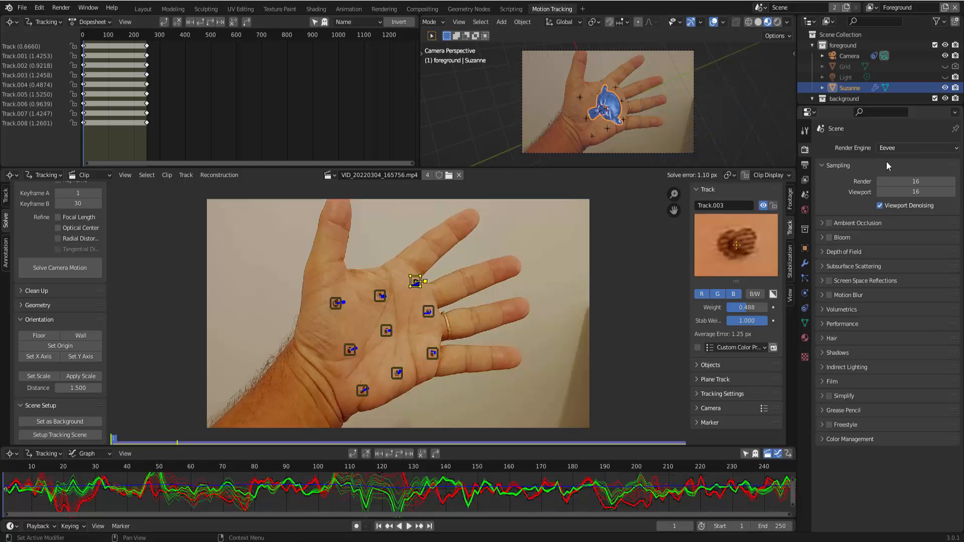
pyautogui.doubleClick(903, 182)
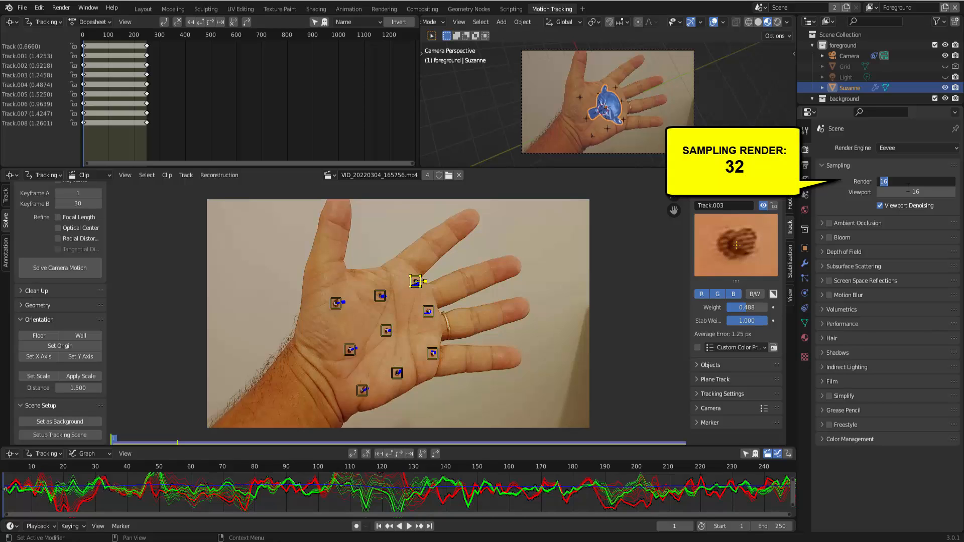
pyautogui.write('32')
pyautogui.press('Return')
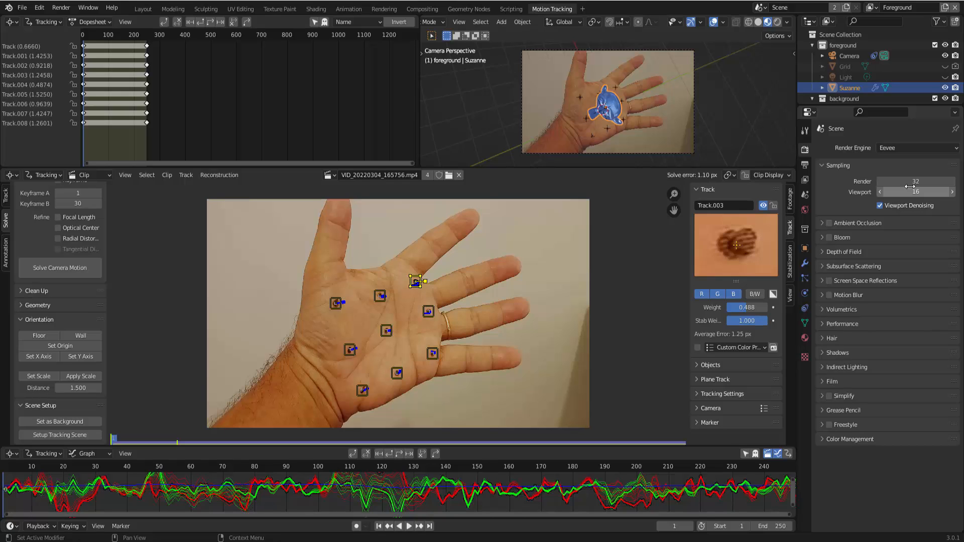
pyautogui.click(829, 223)
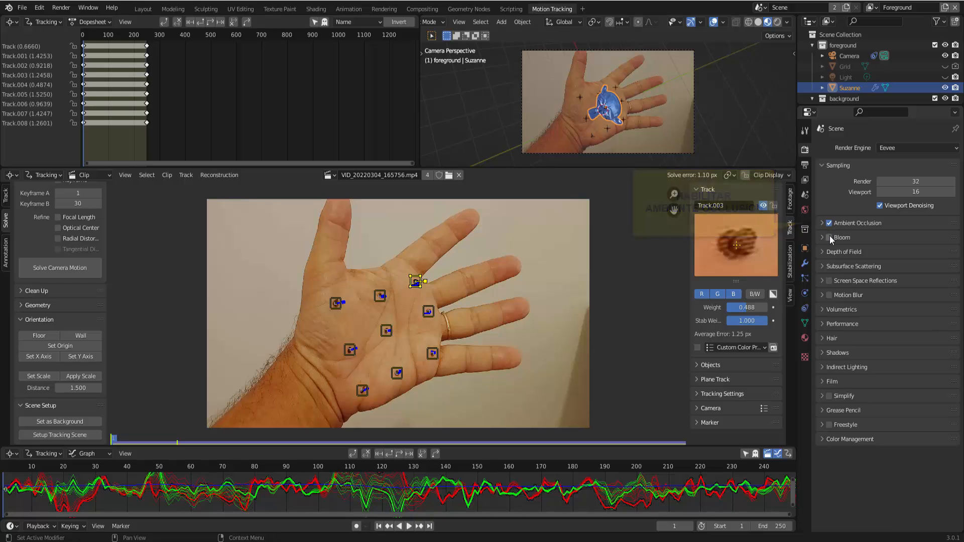
pyautogui.click(829, 237)
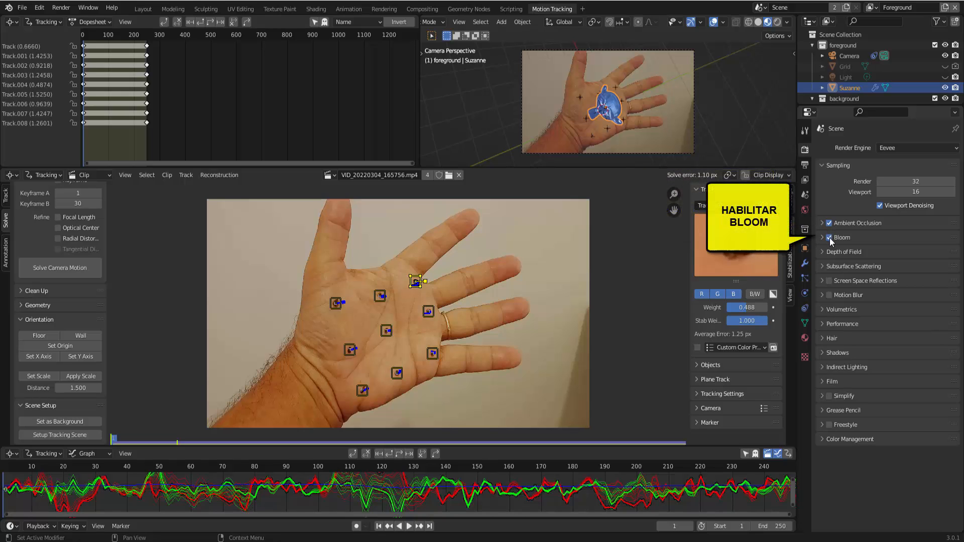
pyautogui.click(829, 281)
pyautogui.click(829, 295)
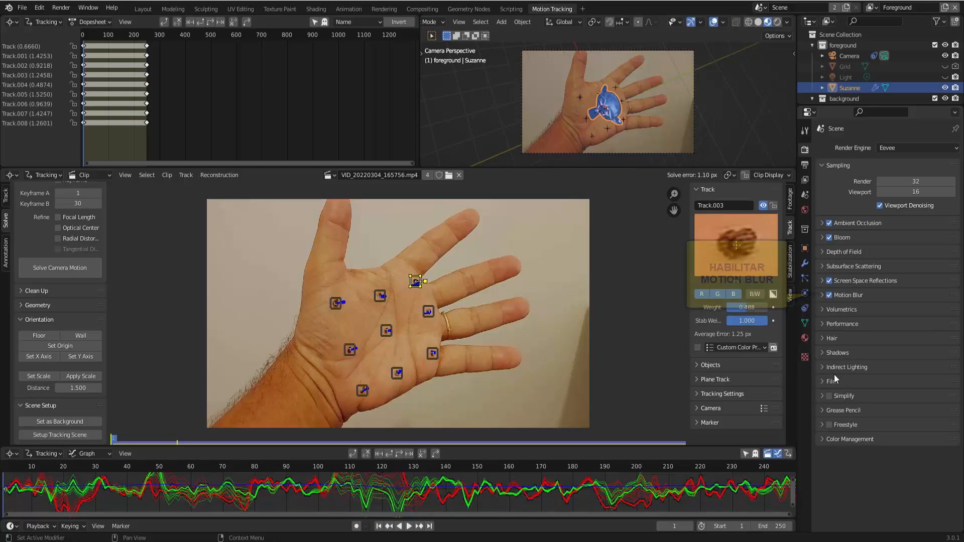
# - Set the View Transform in the scene's color management to Standard
pyautogui.click(832, 438)
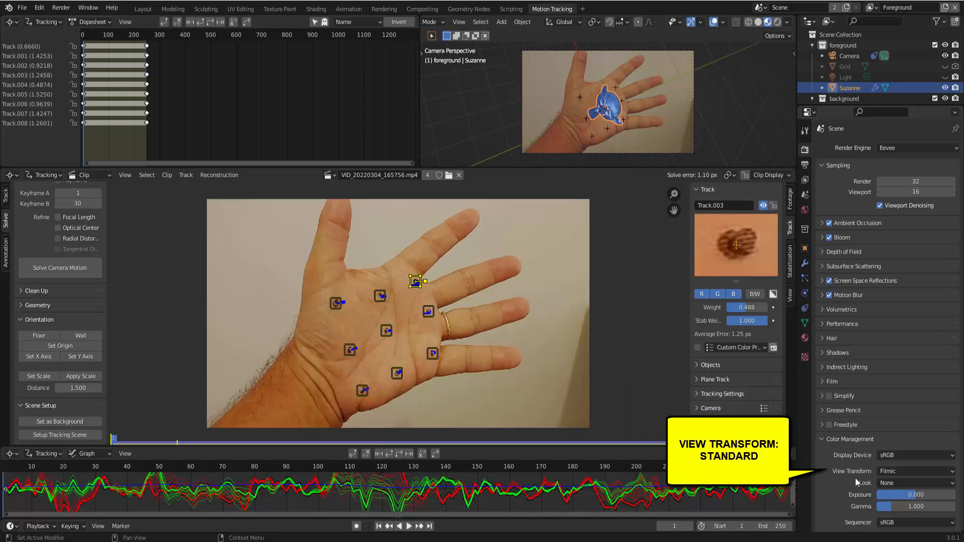
pyautogui.click(902, 471)
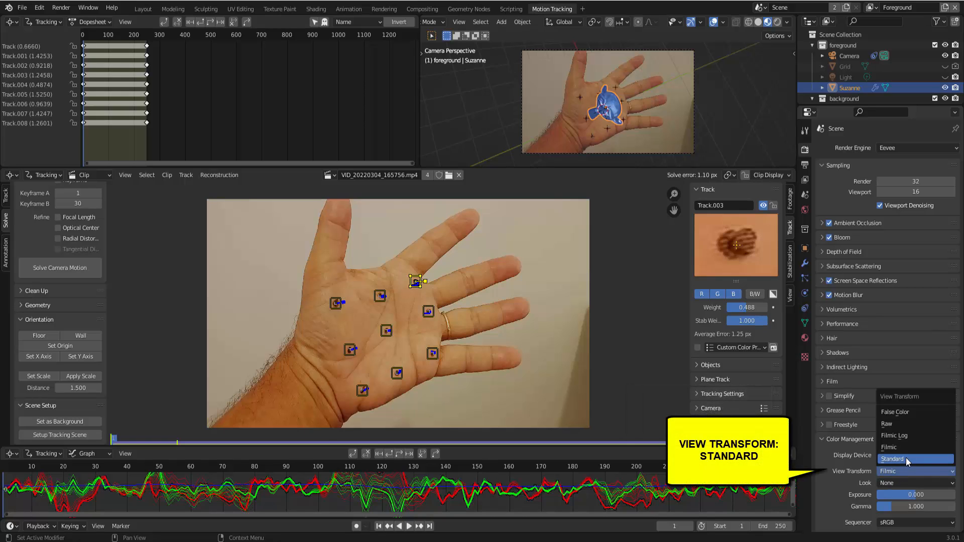
pyautogui.click(906, 457)
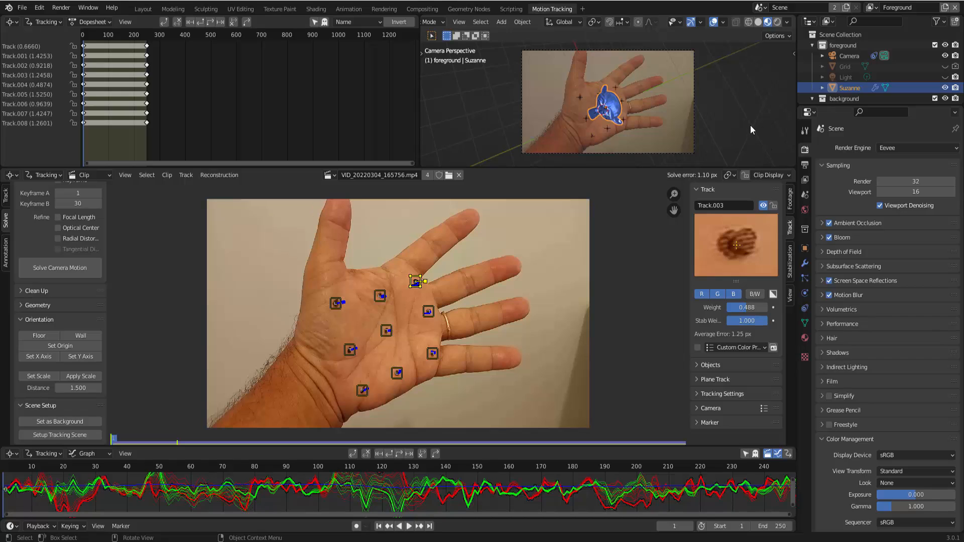
# - Apply the HDTV 720p format preset to the render output and set the resolution scale to 50%
pyautogui.click(806, 165)
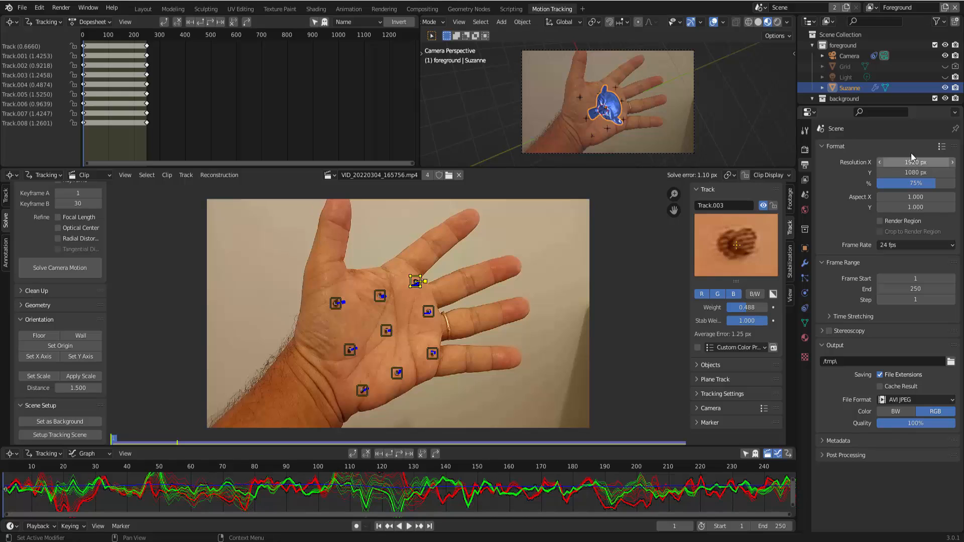
pyautogui.click(941, 148)
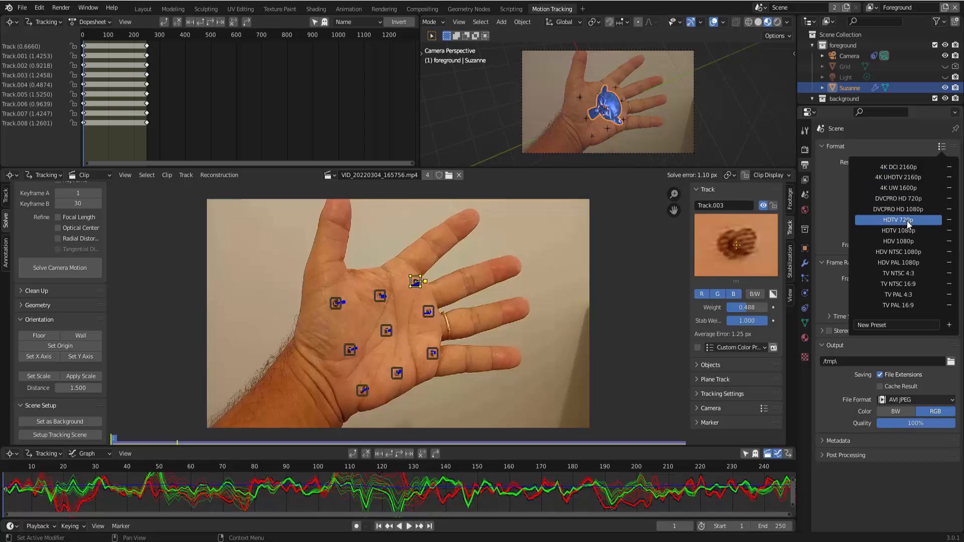
pyautogui.click(899, 221)
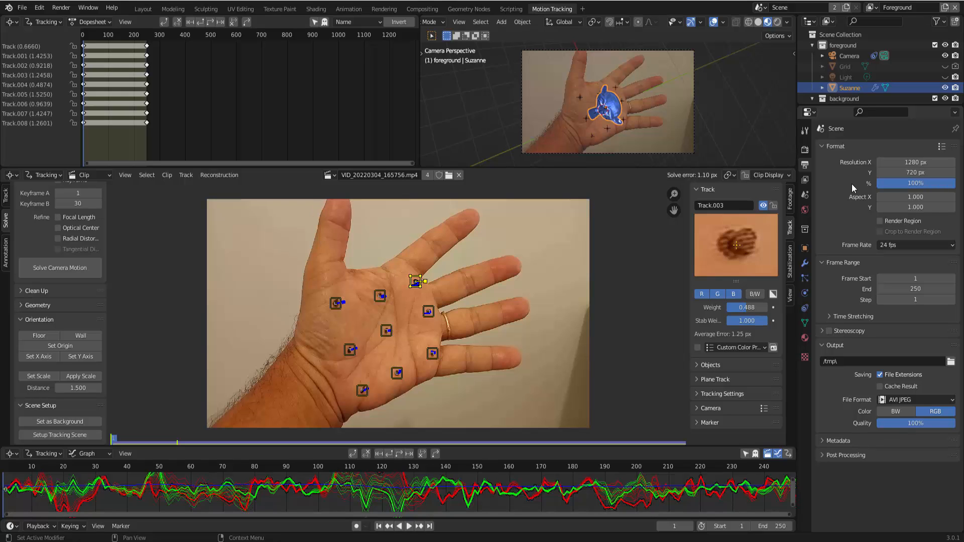
pyautogui.click(916, 184)
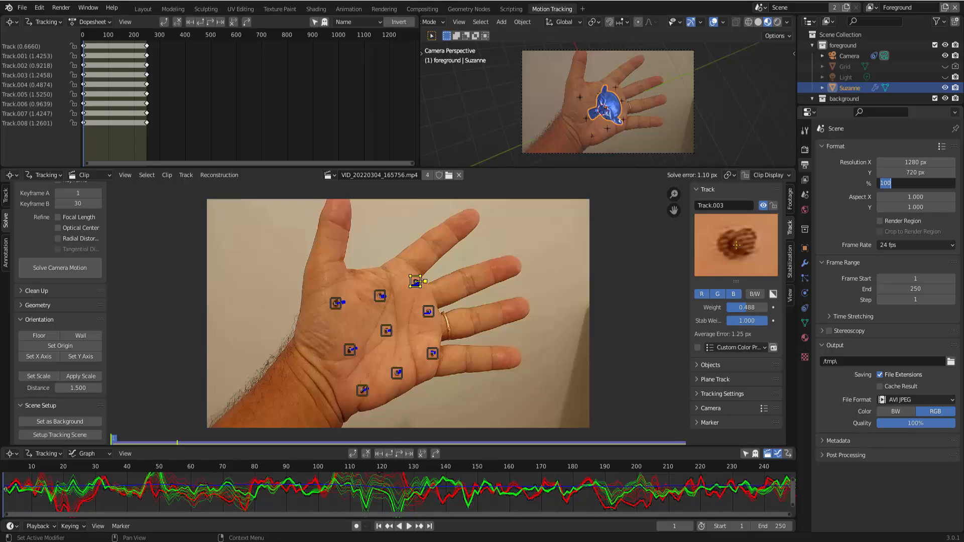
pyautogui.write('50')
pyautogui.press('Return')
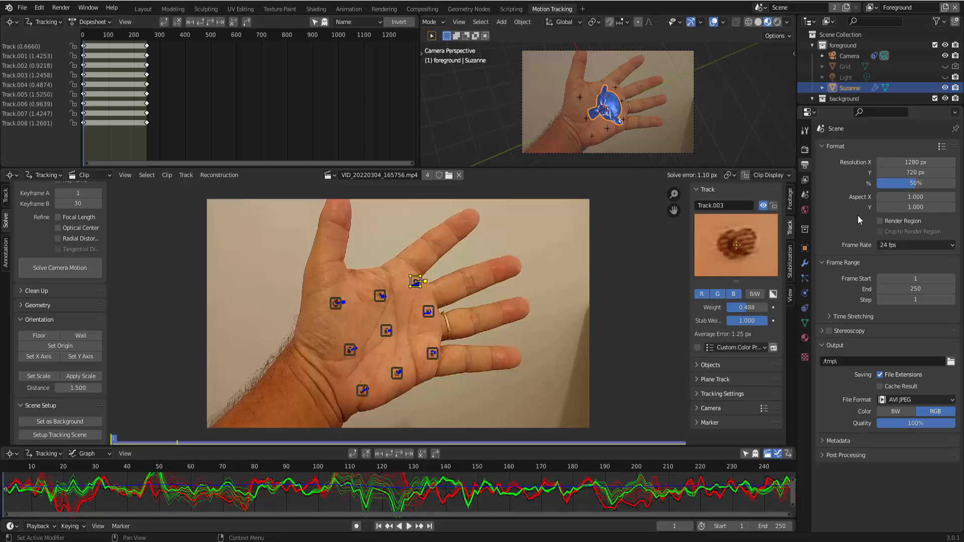
# - Set the render output path to /tmp\TESTEMOTION and choose AVI JPEG as the file format
pyautogui.click(844, 361)
pyautogui.click(844, 361)
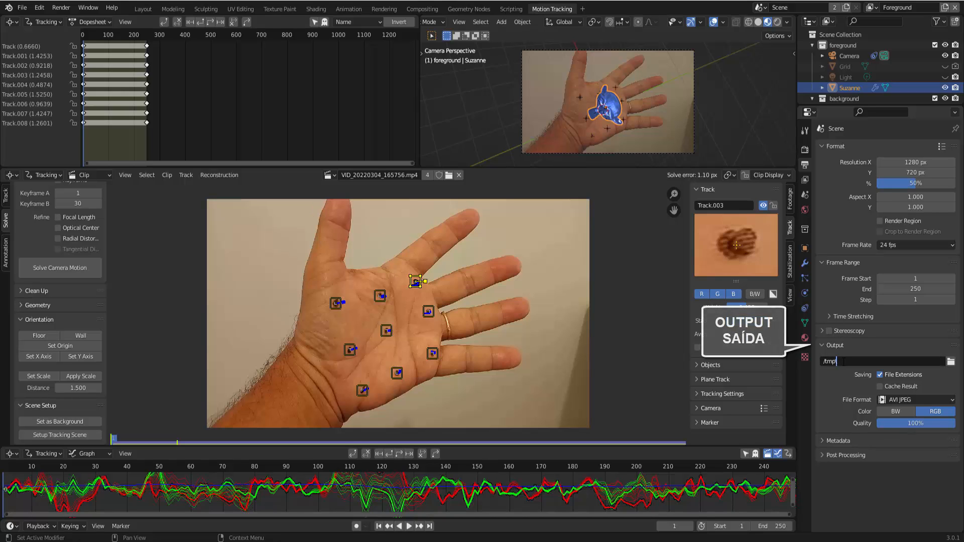
pyautogui.write('TESTEMO')
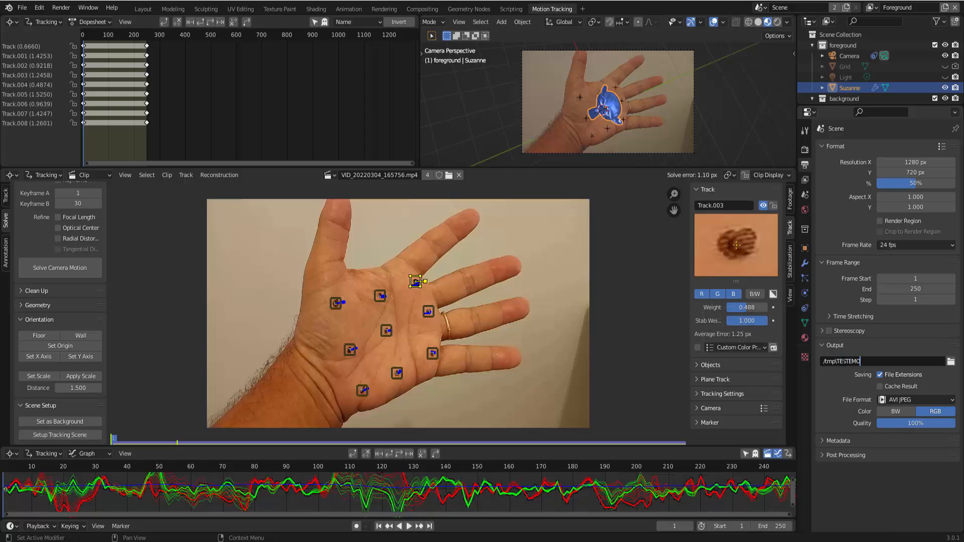
pyautogui.write('TION')
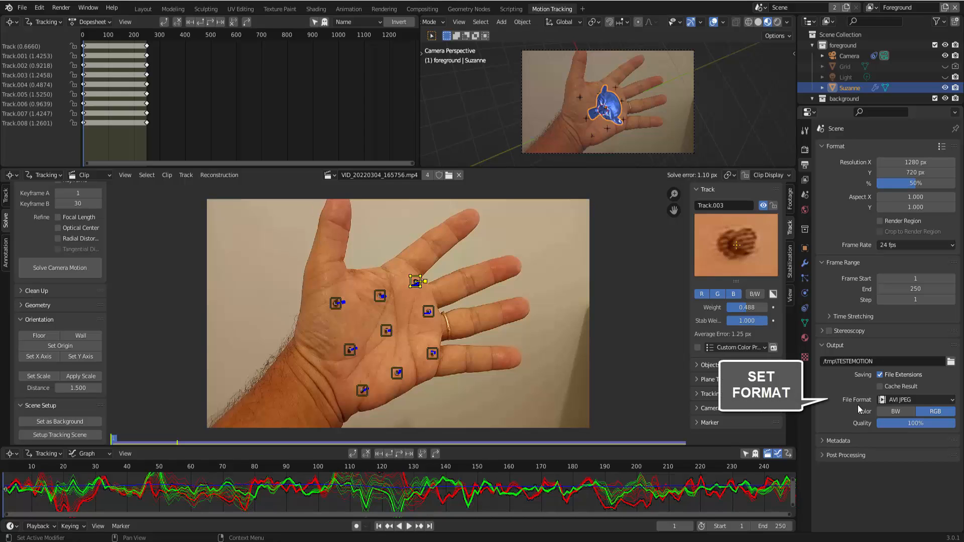
pyautogui.click(916, 400)
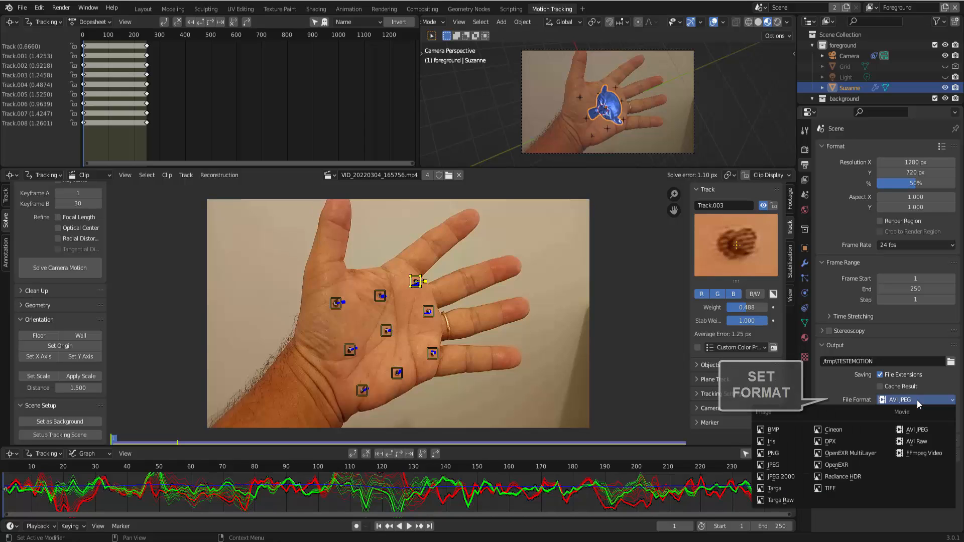
pyautogui.click(911, 429)
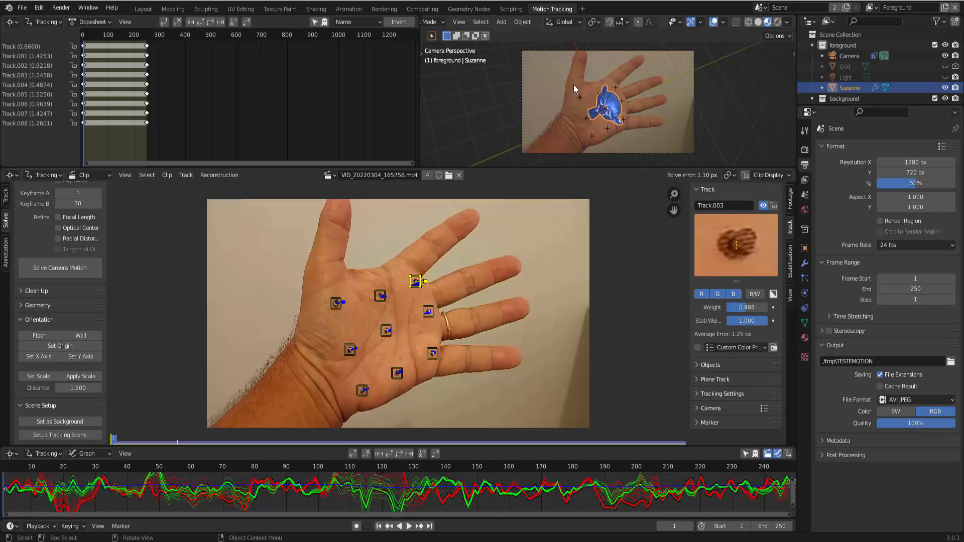
# - Render a still of frame 1 to check Suzanne and the background, and close the render window
pyautogui.click(60, 8)
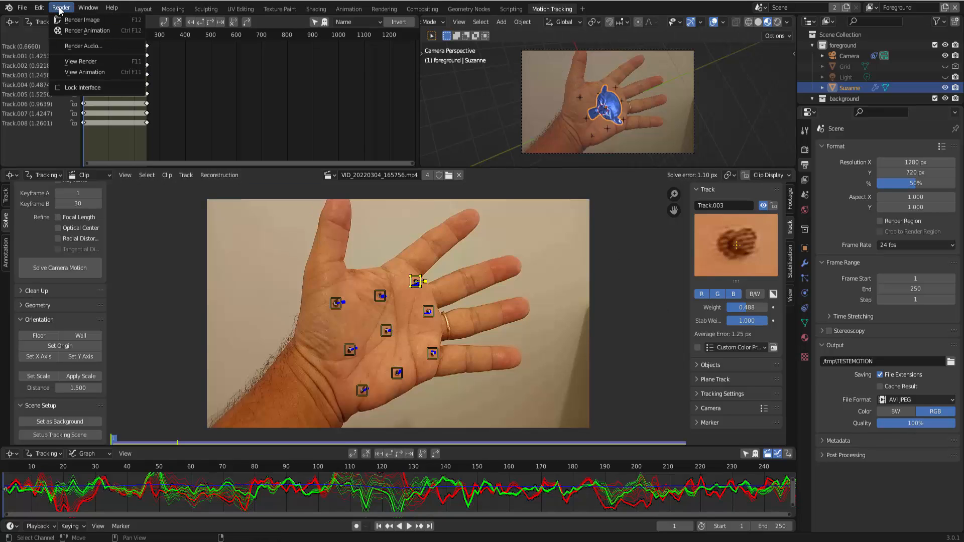
pyautogui.click(73, 20)
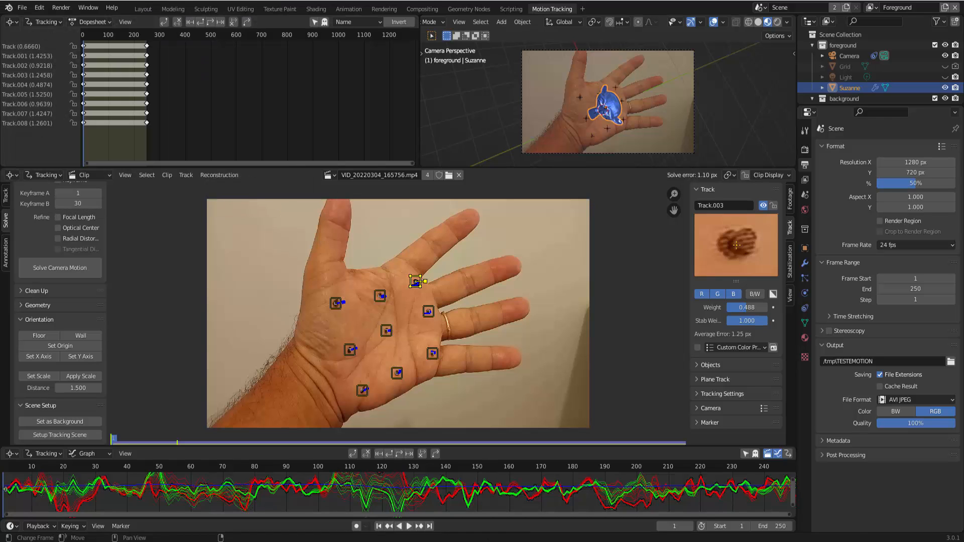
pyautogui.moveTo(751, 541)
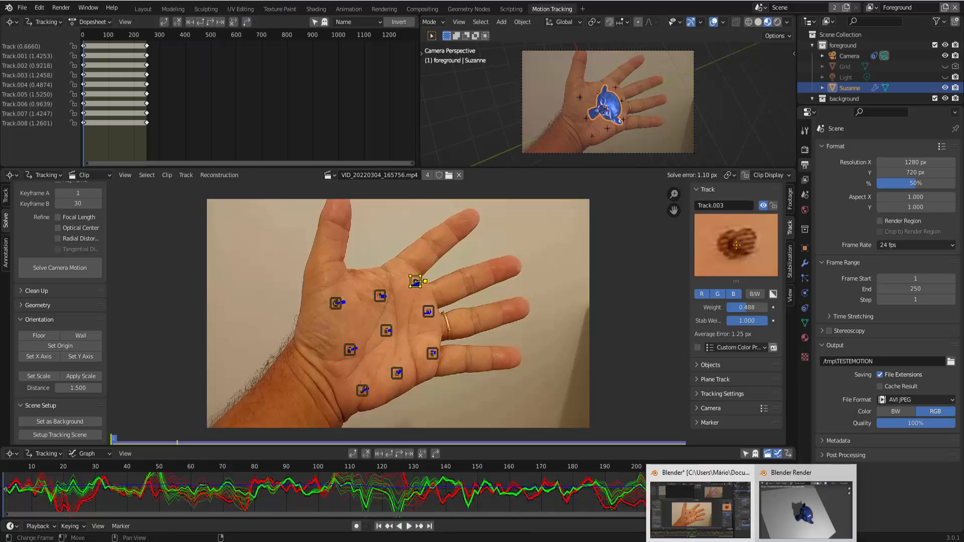
pyautogui.click(784, 510)
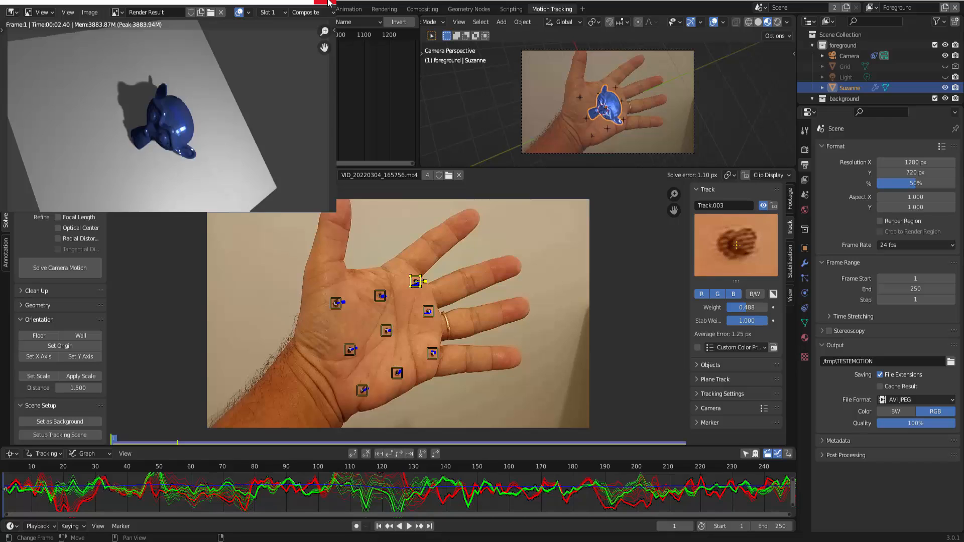
pyautogui.click(329, 2)
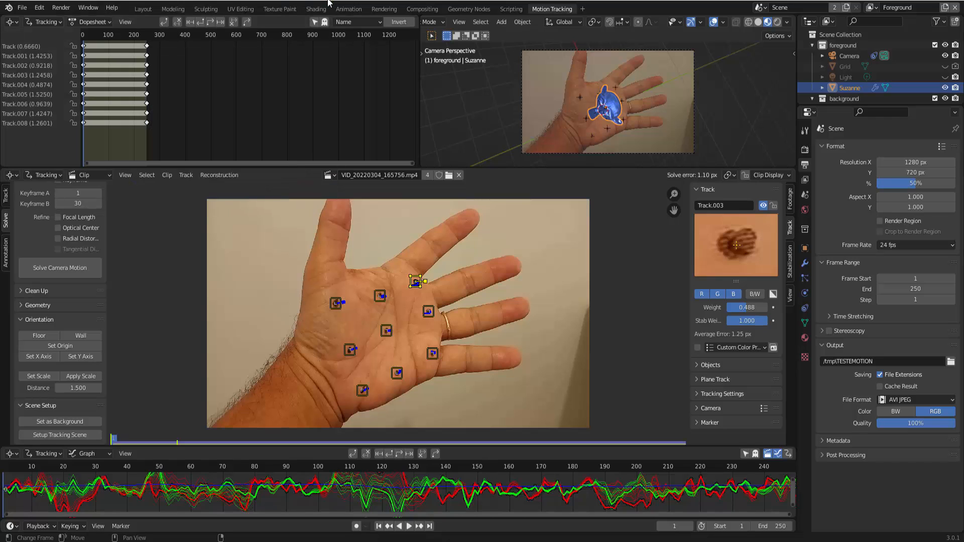
# - Enable the Transparent option in the Eevee Film settings
pyautogui.click(805, 150)
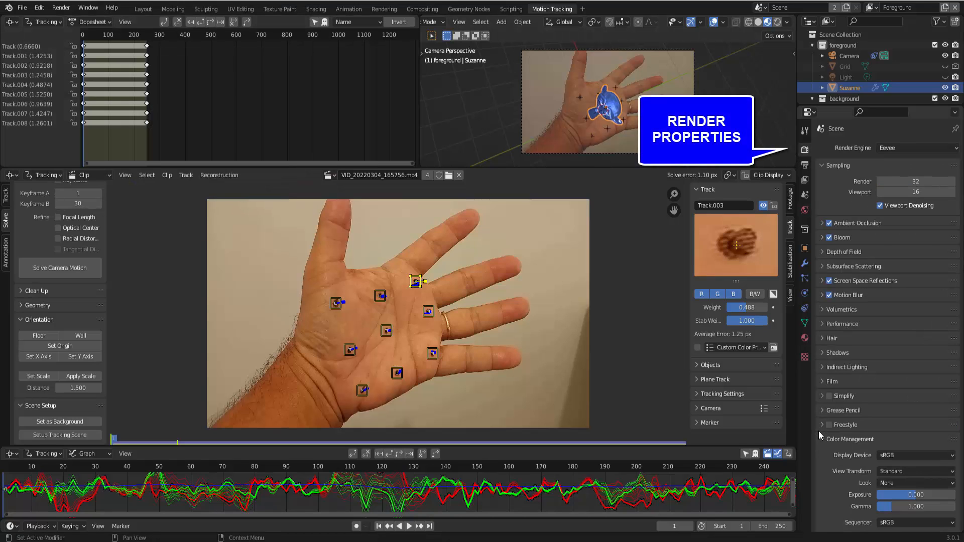
pyautogui.click(821, 382)
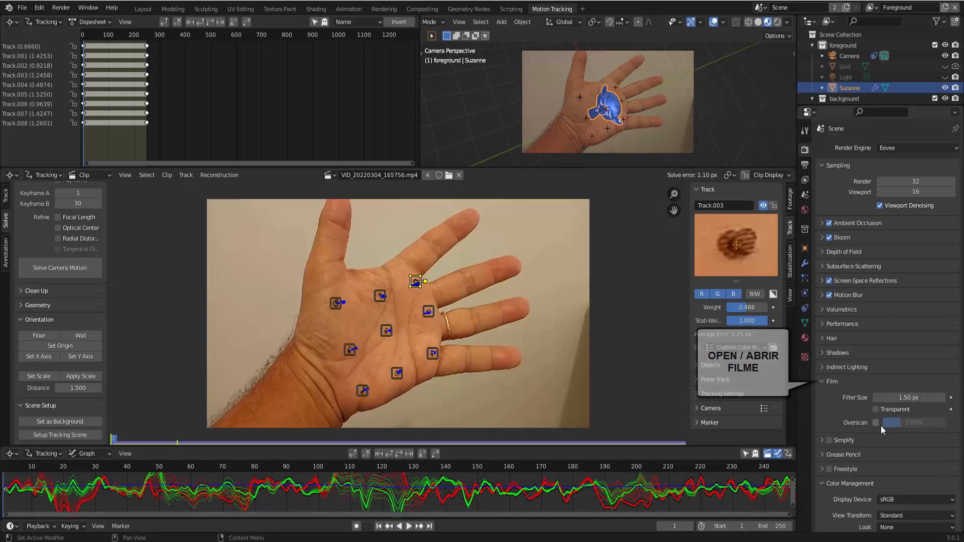
pyautogui.click(878, 409)
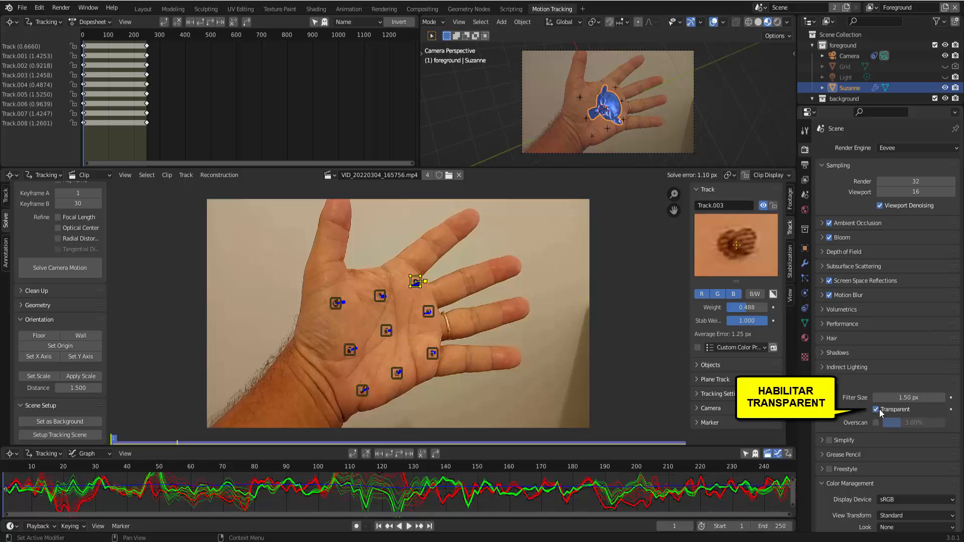
pyautogui.click(826, 382)
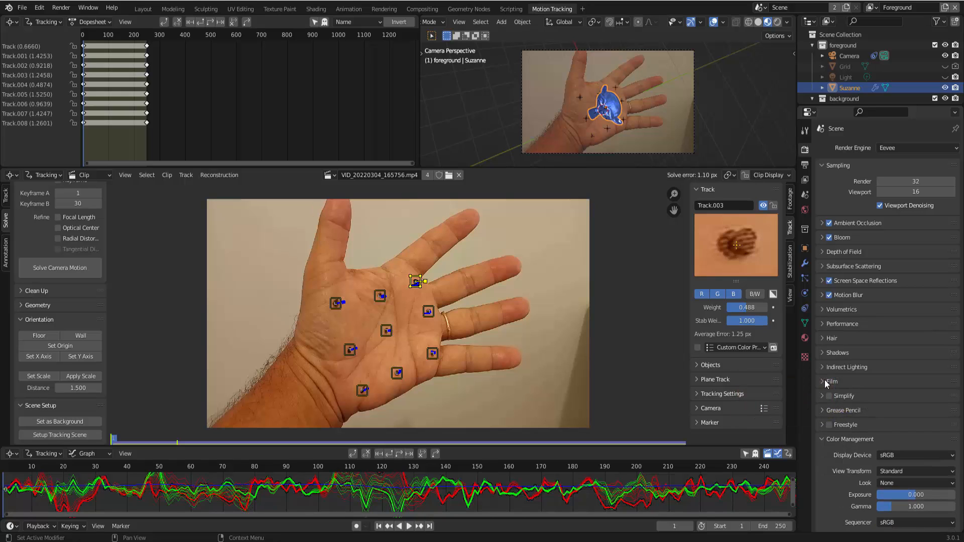
# - Give the world background color an Environment Texture using the hand footage VID_20220304_165756.mp4 from Downloads
pyautogui.click(805, 210)
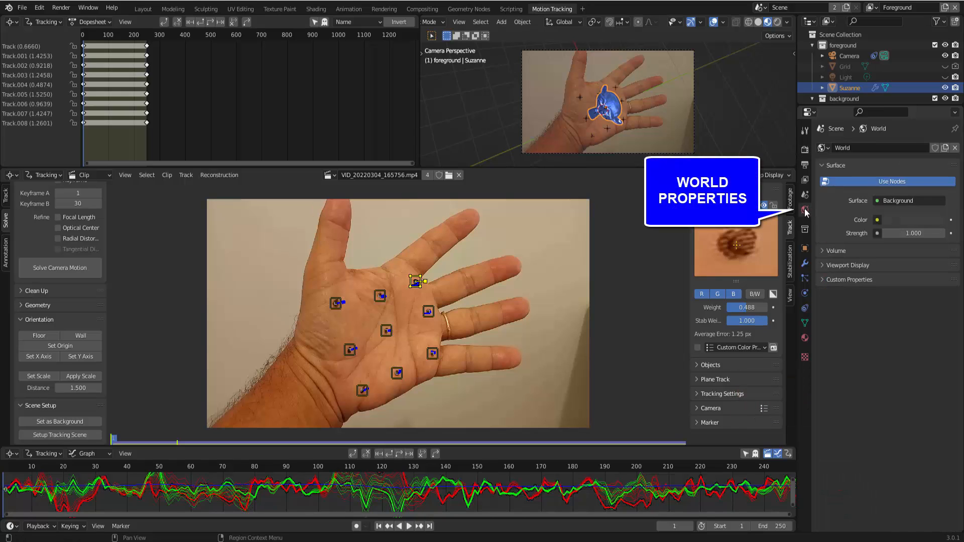
pyautogui.click(877, 220)
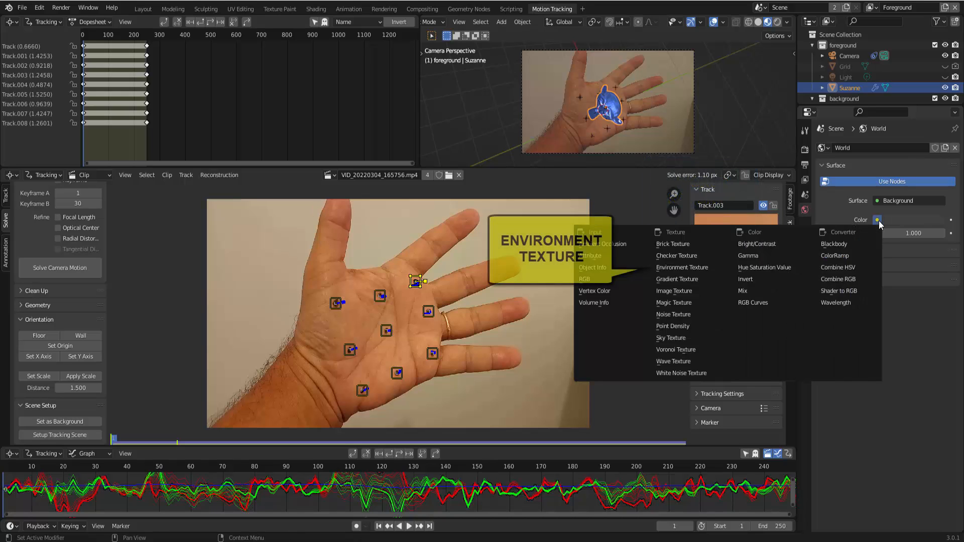
pyautogui.click(707, 268)
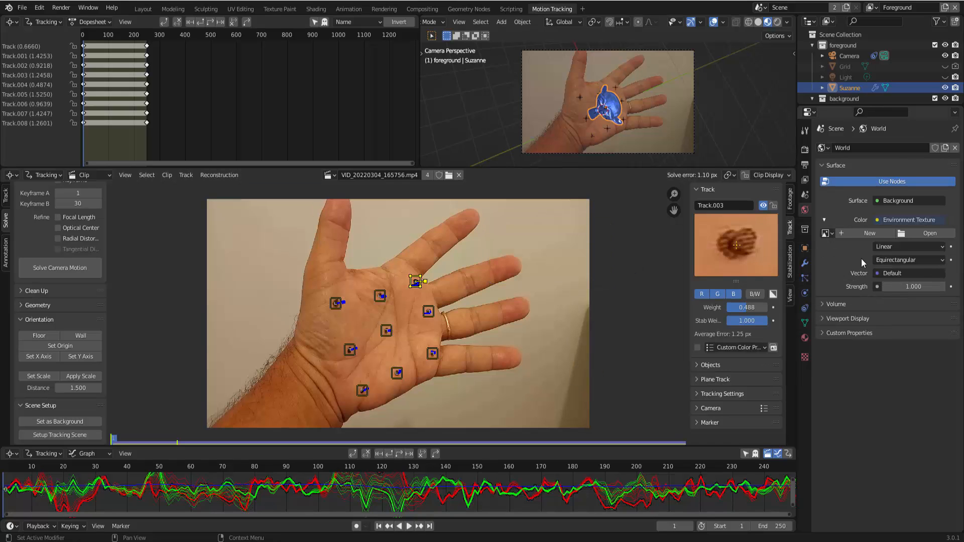
pyautogui.click(928, 233)
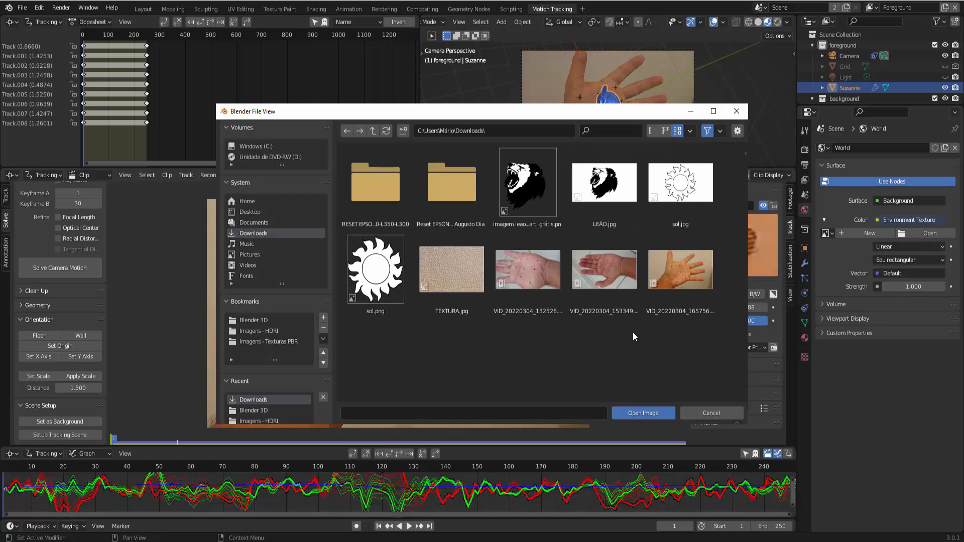
pyautogui.click(688, 286)
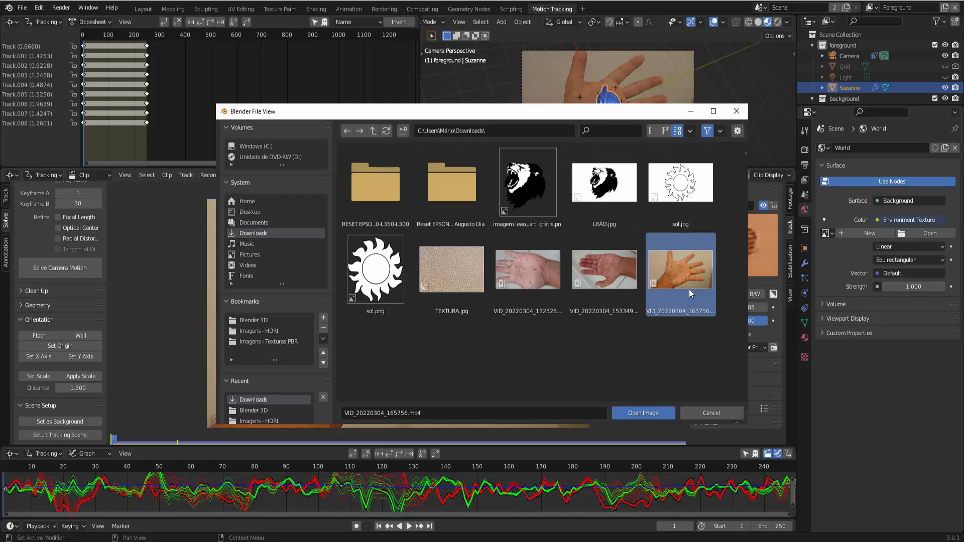
pyautogui.click(648, 412)
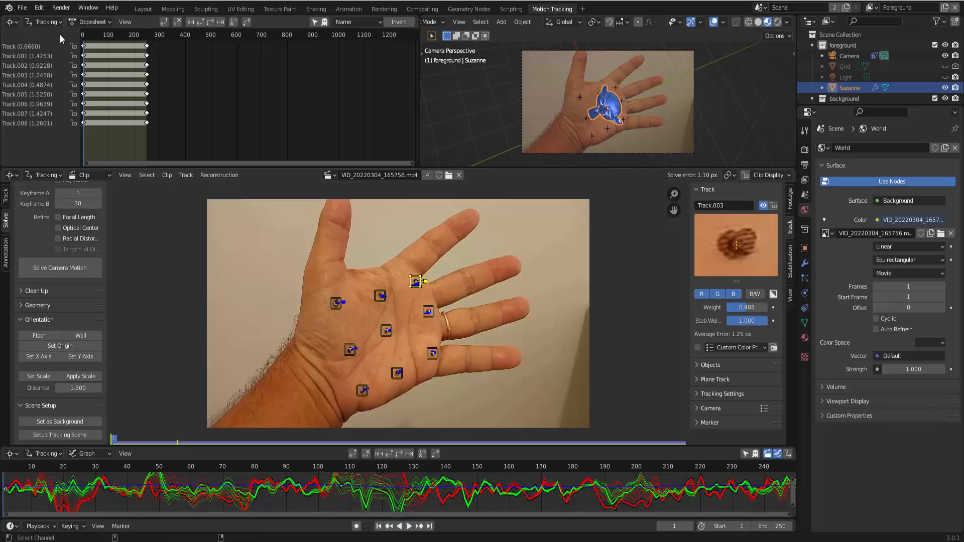
# - Test-render the frame with the world texture, and hide the background collection in both viewport and renders
pyautogui.click(63, 11)
pyautogui.click(70, 19)
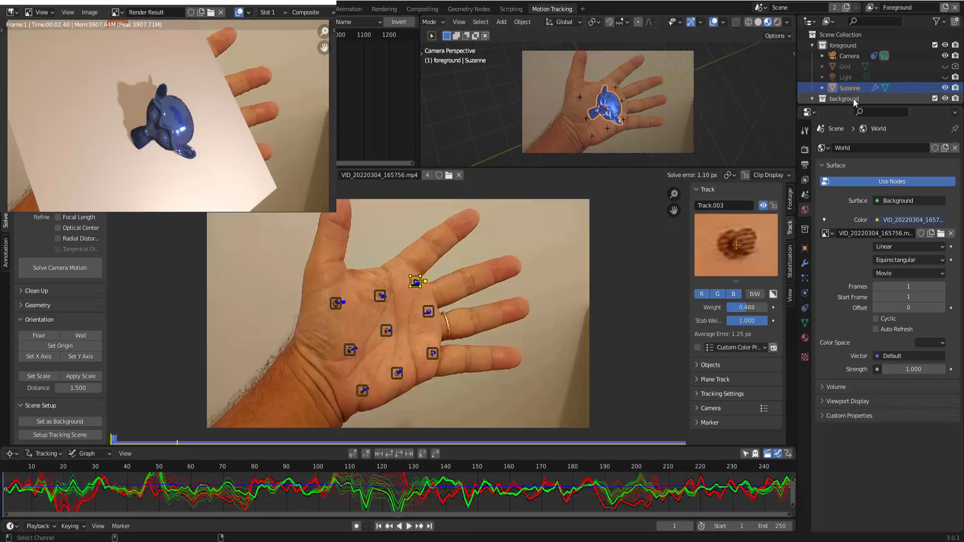
pyautogui.scroll(-1, 855, 100)
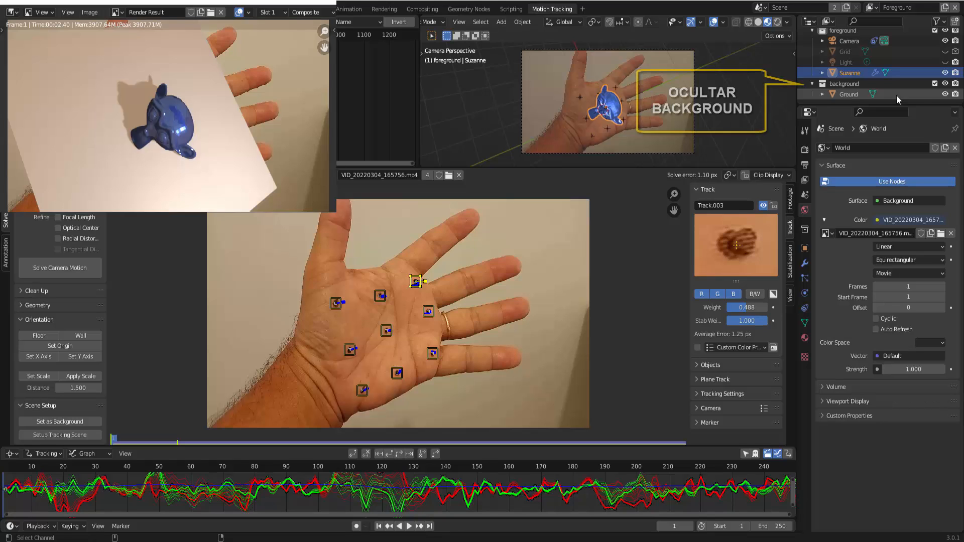
pyautogui.click(945, 84)
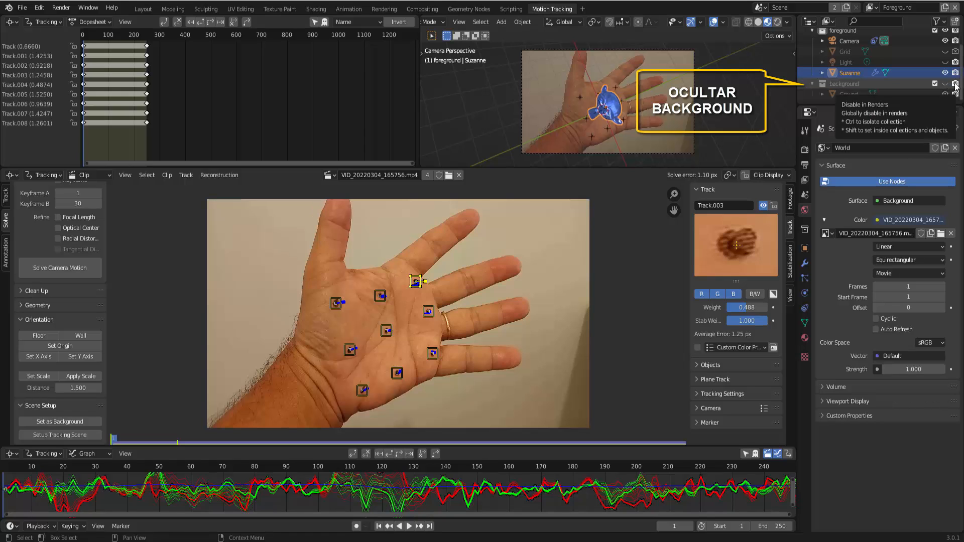
pyautogui.click(955, 84)
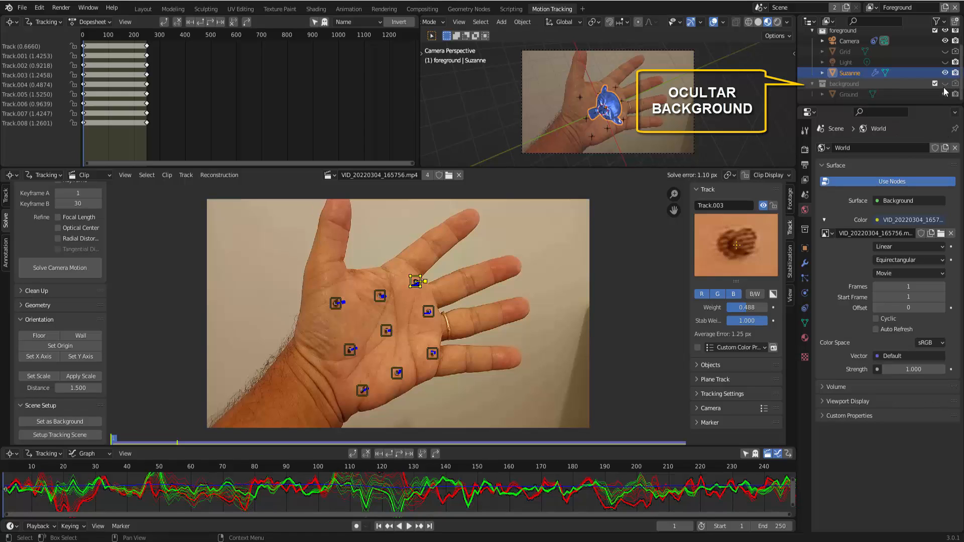
# - Render the still again to check Suzanne over the hand without the ground plane, and close the render window
pyautogui.click(61, 9)
pyautogui.click(71, 18)
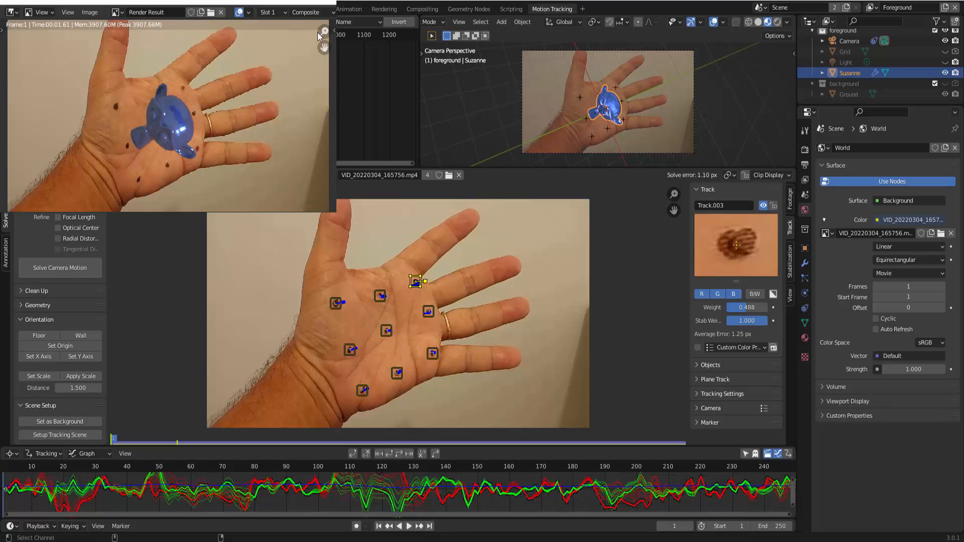
pyautogui.click(326, 2)
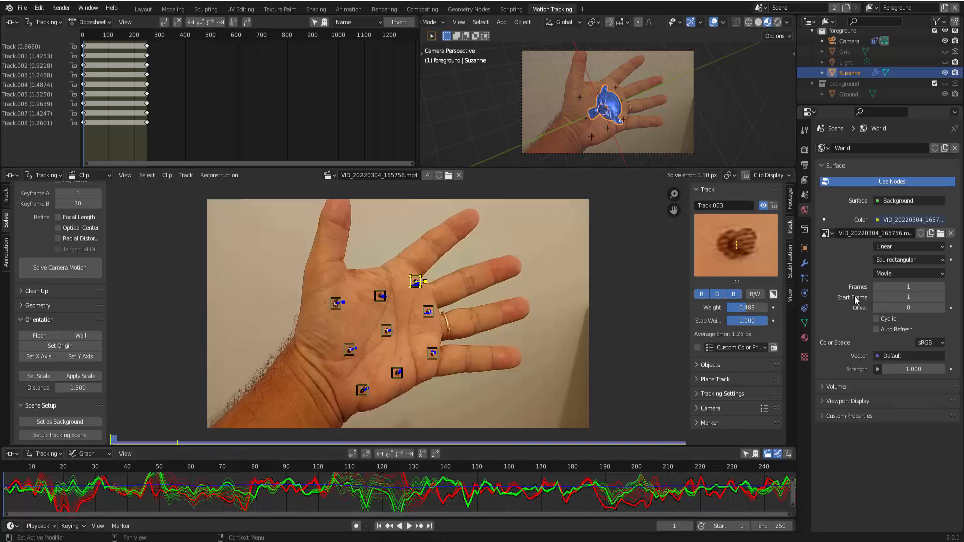
# - Set the world's movie texture to 323 frames and enable Auto Refresh
pyautogui.click(907, 288)
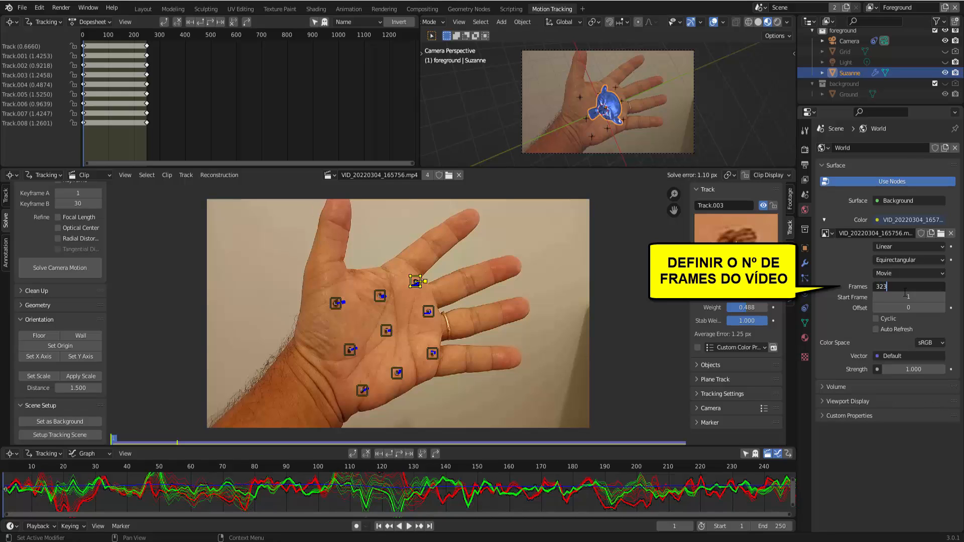
pyautogui.press('Return')
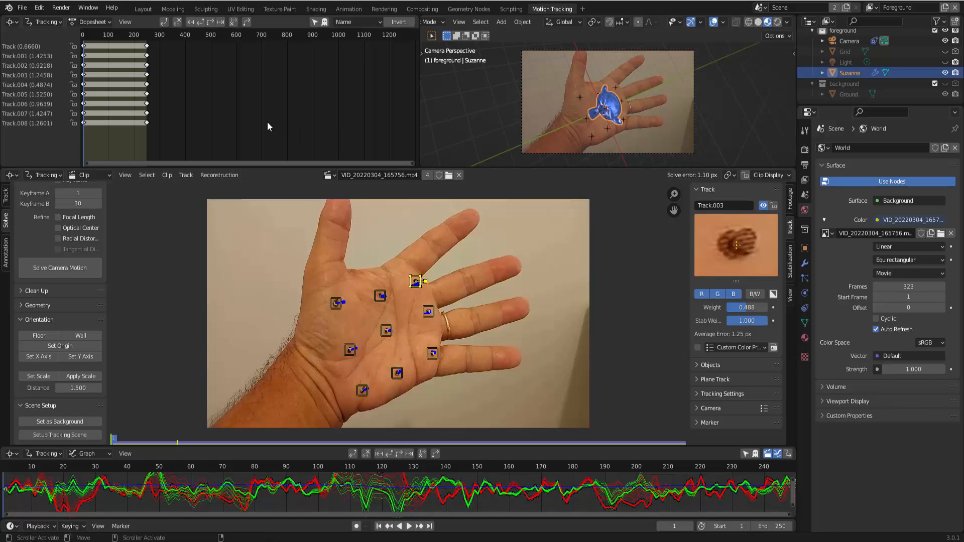
# - Render the full animation to the AVI file and close the render window when it finishes
pyautogui.click(61, 8)
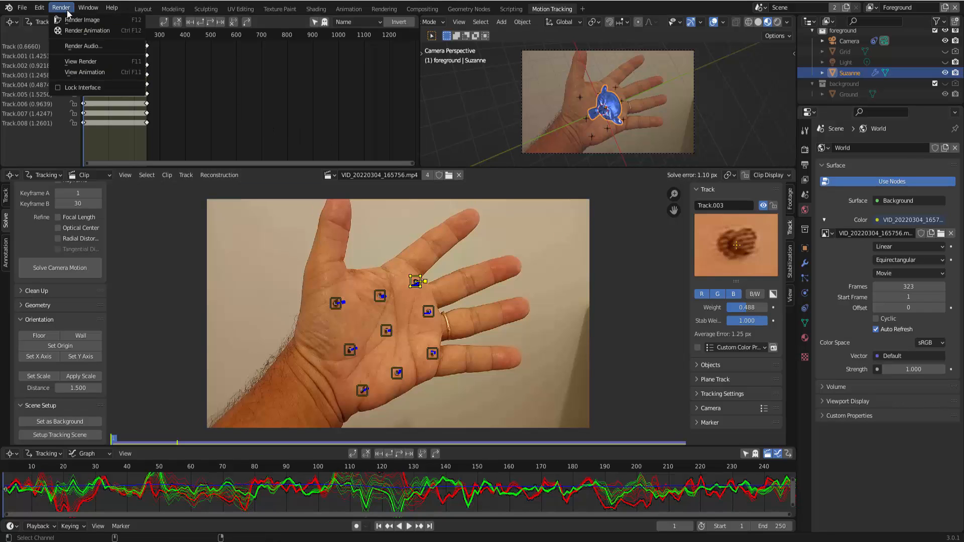
pyautogui.click(86, 30)
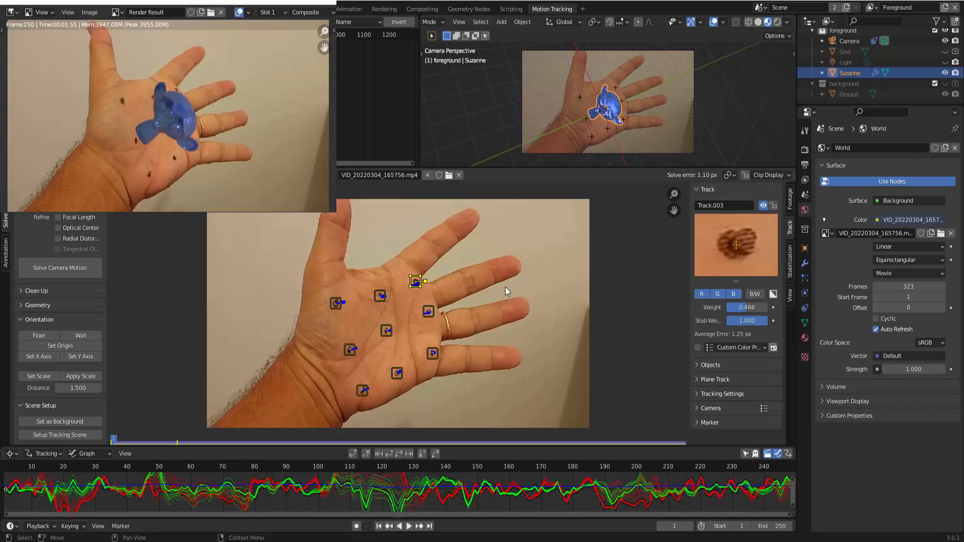
pyautogui.click(329, 4)
# - Play back the rendered animation to check Suzanne's tracking on the palm, and close the player
pyautogui.click(61, 8)
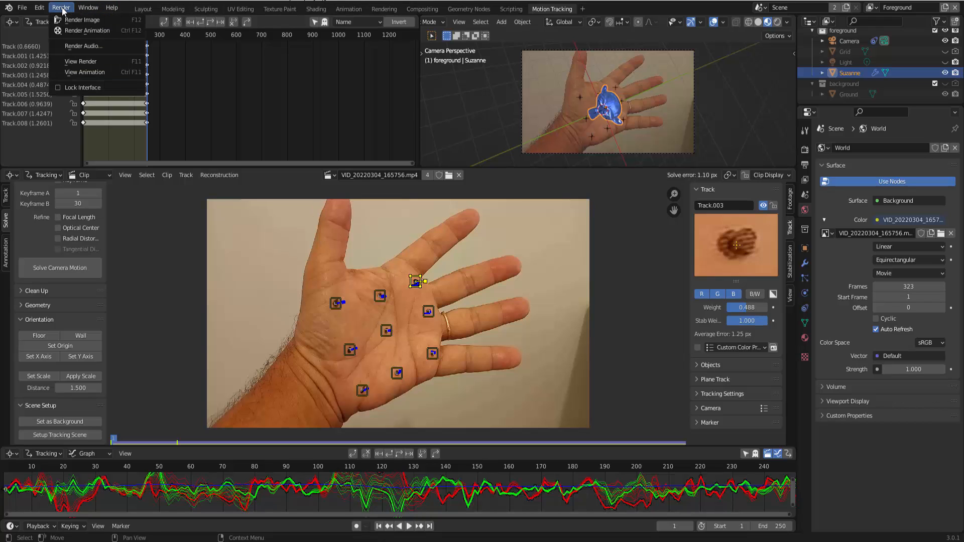
pyautogui.click(83, 73)
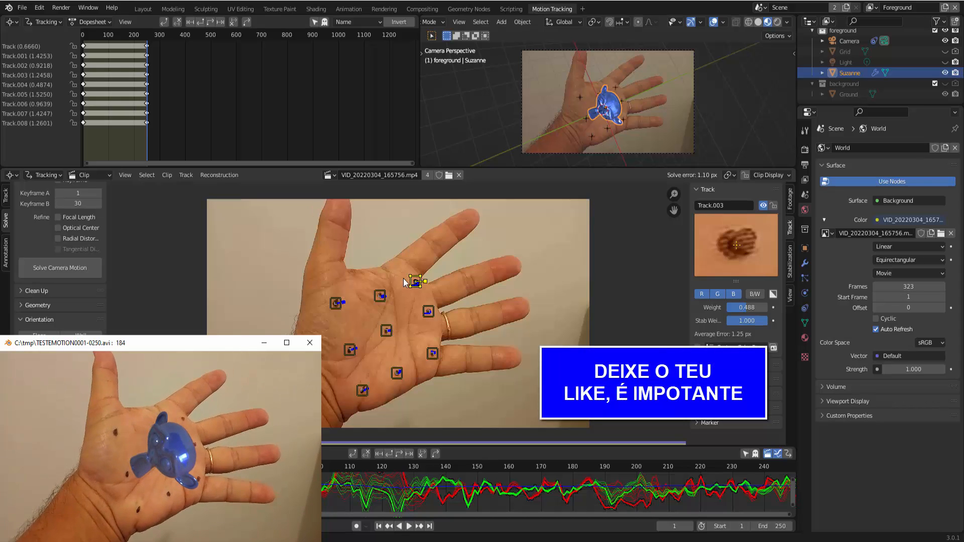
pyautogui.press('Escape')
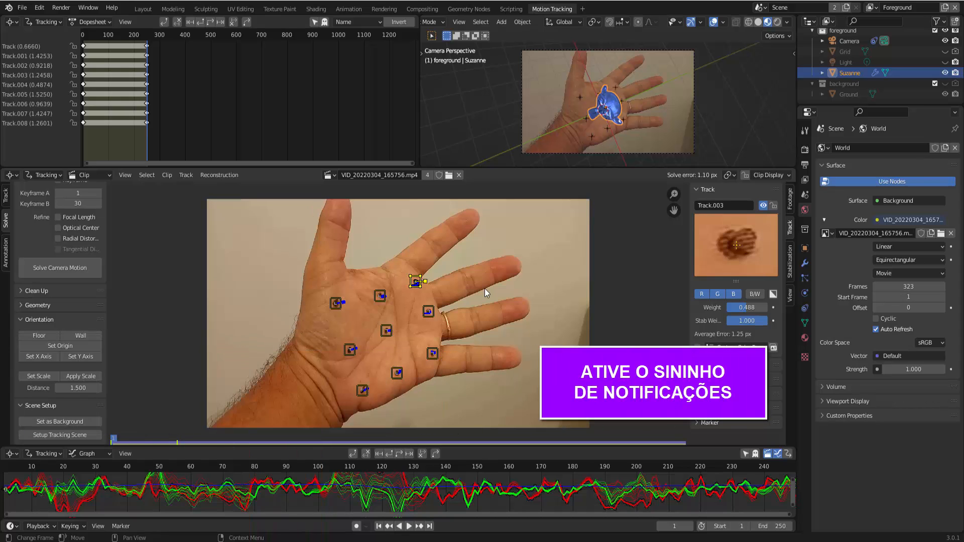